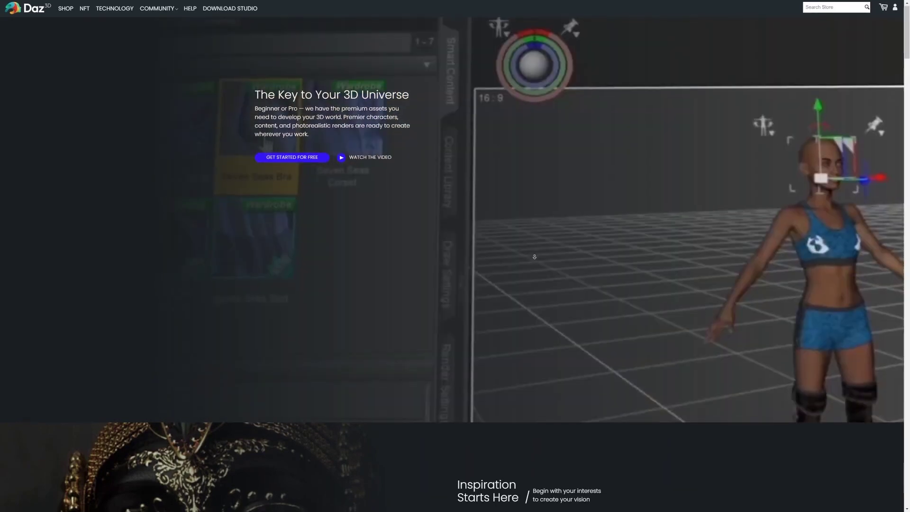
Scroll down the Daz 3D homepage to reach the 3D Magician - Enchanted 15-in-1 Bundle.
{"action": "scroll", "coordinate": [534, 256], "scroll_direction": "down", "scroll_amount": 4}
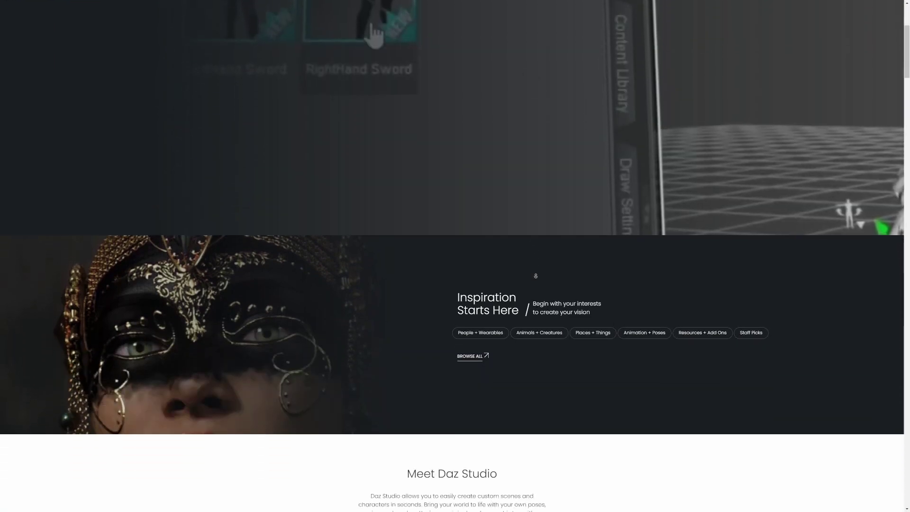
{"action": "scroll", "coordinate": [535, 275], "scroll_direction": "down", "scroll_amount": 5}
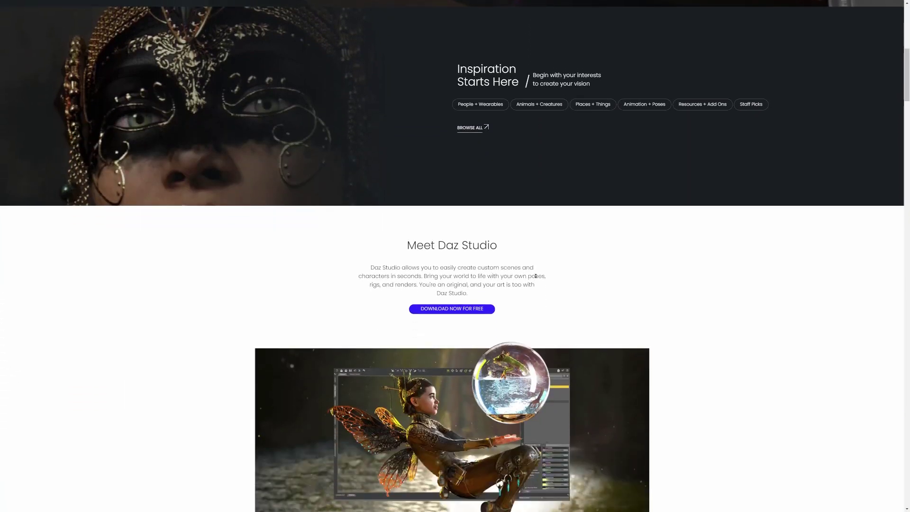
{"action": "scroll", "coordinate": [536, 276], "scroll_direction": "down", "scroll_amount": 5}
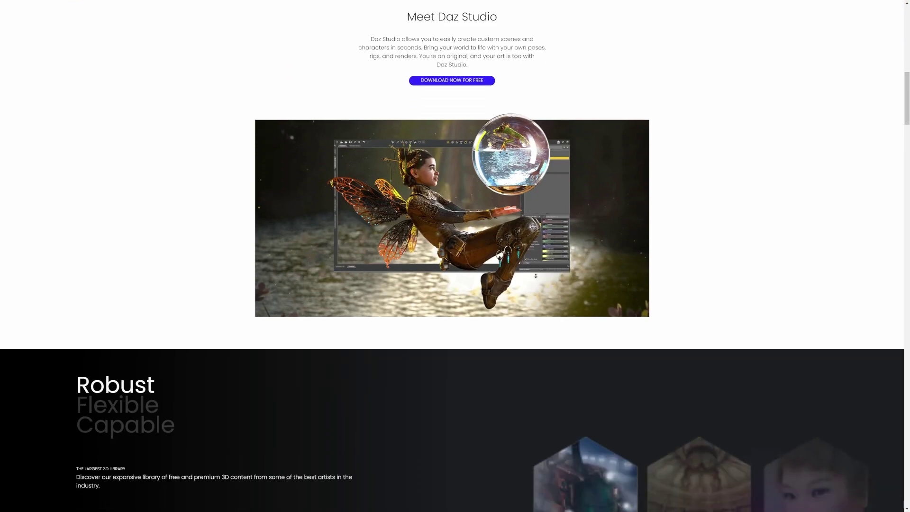
{"action": "scroll", "coordinate": [536, 275], "scroll_direction": "down", "scroll_amount": 1}
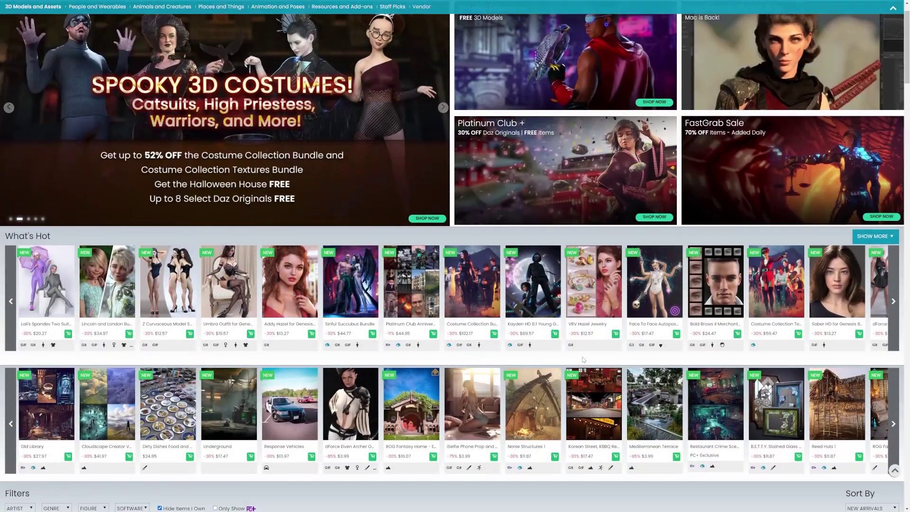
{"action": "scroll", "coordinate": [563, 335], "scroll_direction": "down", "scroll_amount": 1}
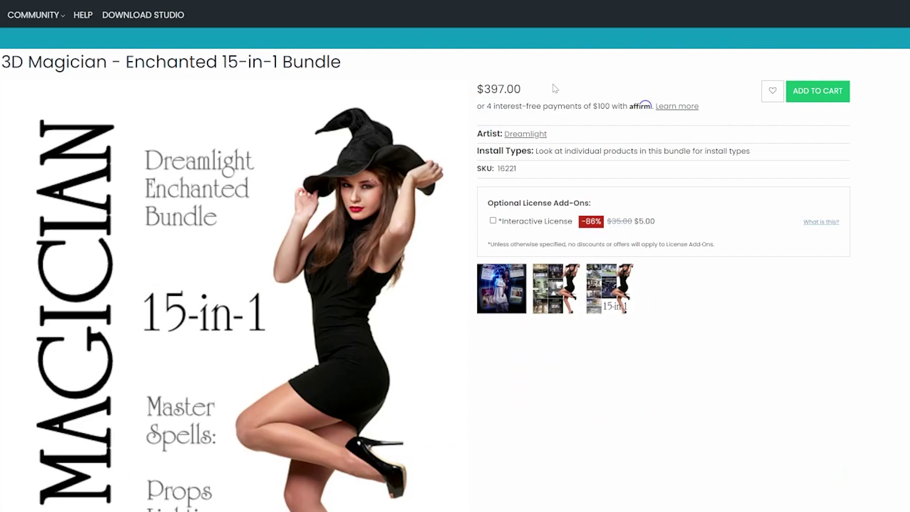
Highlight the bundle's $397.00 price, view the free Decor Basics product, then return to SHOP.
{"action": "left_click_drag", "start_coordinate": [530, 88], "coordinate": [474, 88]}
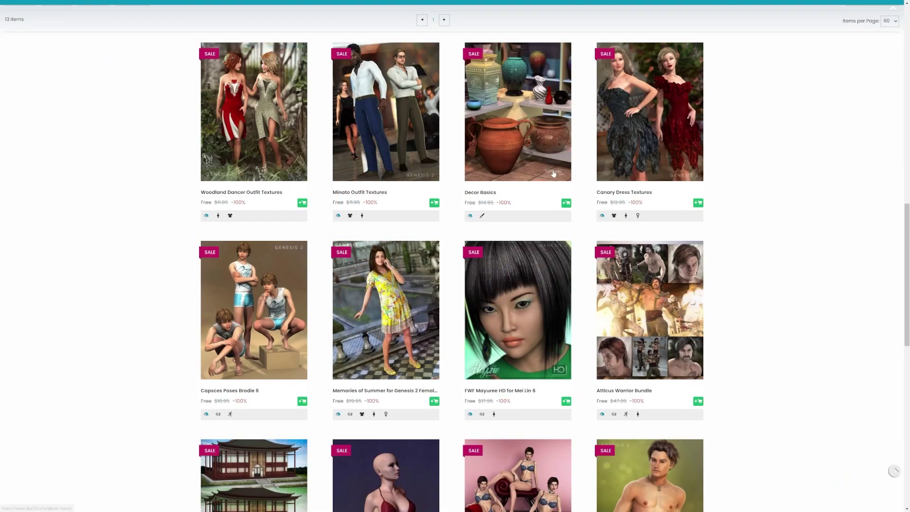
{"action": "scroll", "coordinate": [498, 191], "scroll_direction": "down", "scroll_amount": 2}
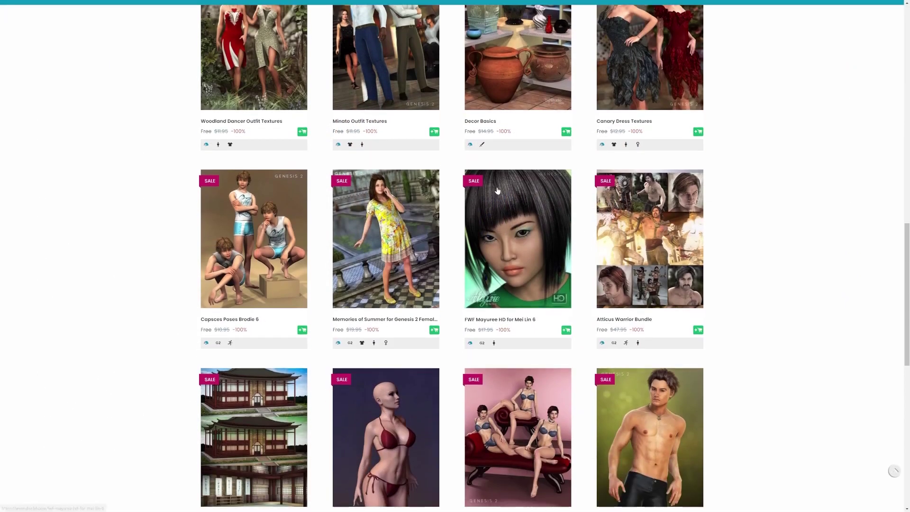
{"action": "scroll", "coordinate": [493, 191], "scroll_direction": "up", "scroll_amount": 3}
{"action": "scroll", "coordinate": [458, 196], "scroll_direction": "up", "scroll_amount": 3}
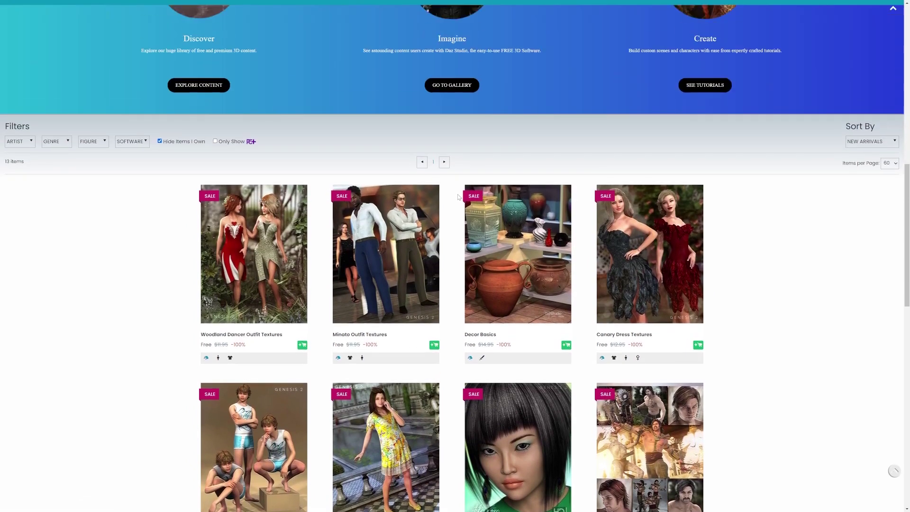
{"action": "left_click", "coordinate": [508, 231]}
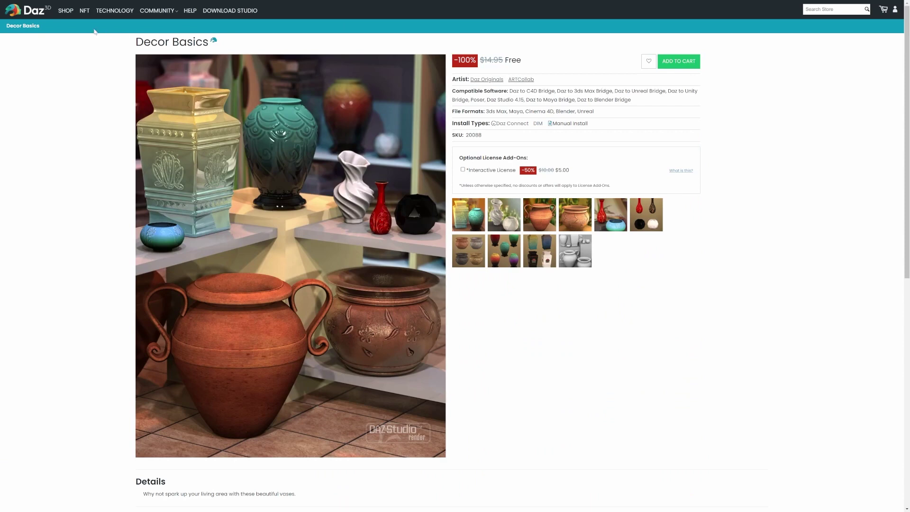
{"action": "left_click", "coordinate": [66, 11]}
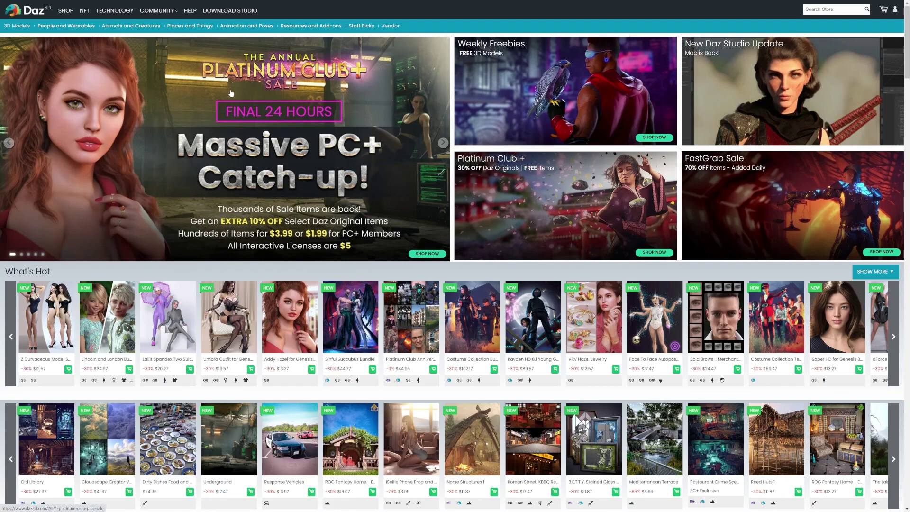
Follow Download Now For Free under Meet Daz Studio to download the DazCentral installer.
{"action": "scroll", "coordinate": [273, 219], "scroll_direction": "down", "scroll_amount": 2}
{"action": "scroll", "coordinate": [273, 219], "scroll_direction": "down", "scroll_amount": 3}
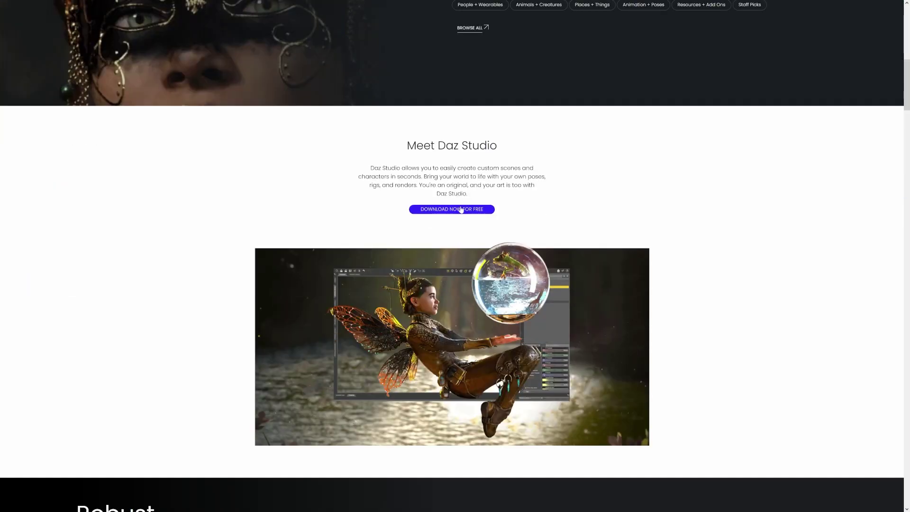
{"action": "left_click", "coordinate": [460, 209]}
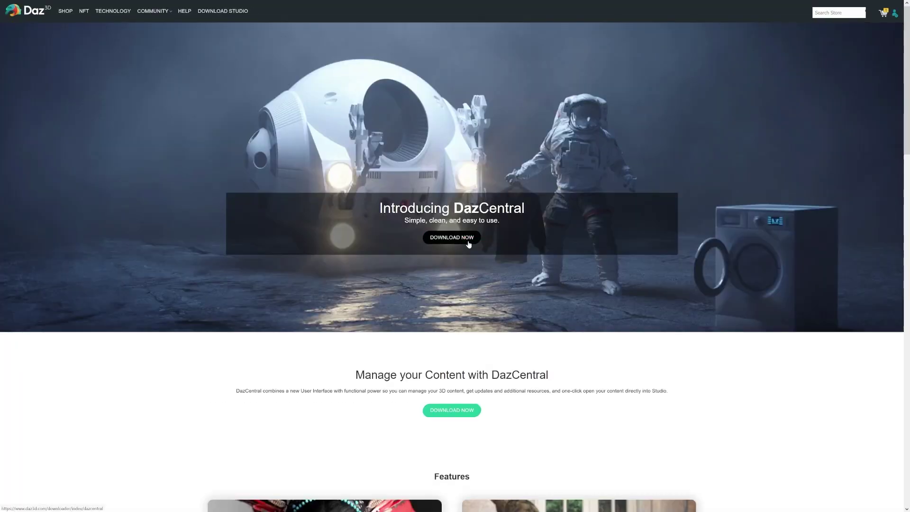
{"action": "left_click", "coordinate": [468, 242]}
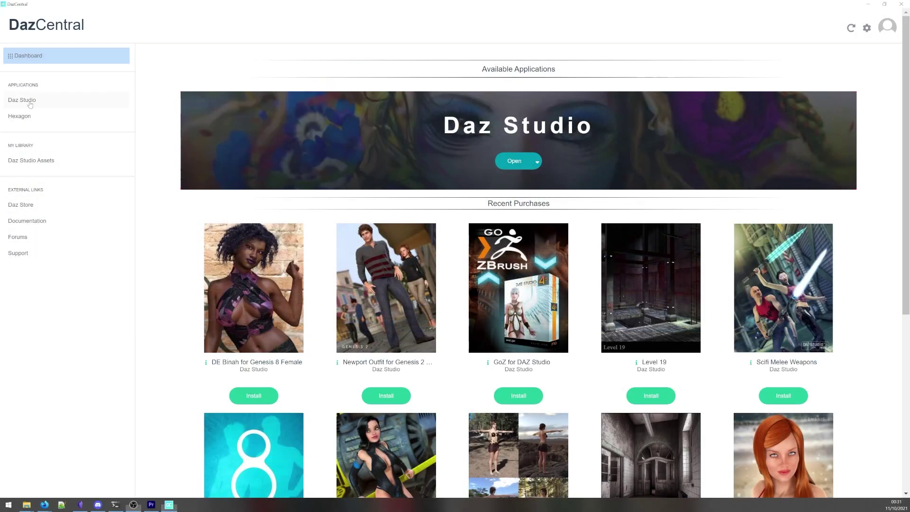
Launch Daz Studio from its overview page in DazCentral.
{"action": "left_click", "coordinate": [29, 103]}
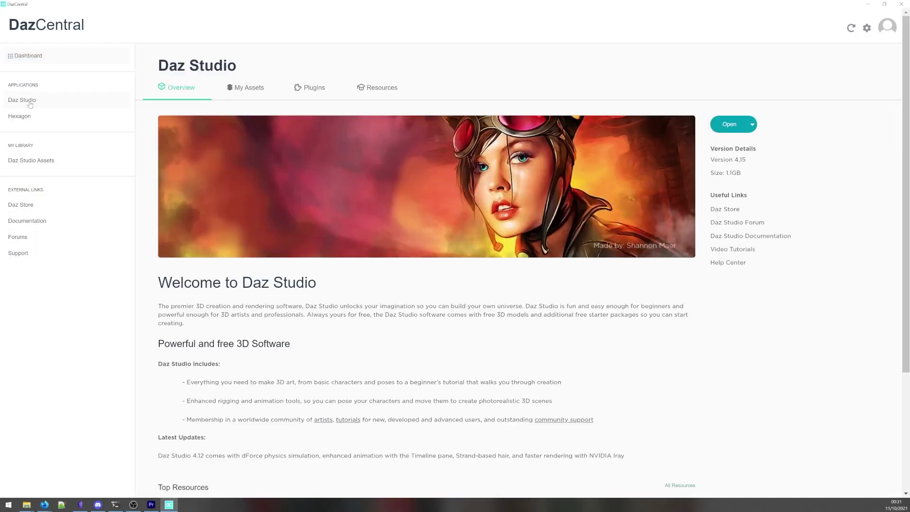
{"action": "left_click", "coordinate": [751, 127]}
{"action": "left_click", "coordinate": [732, 125]}
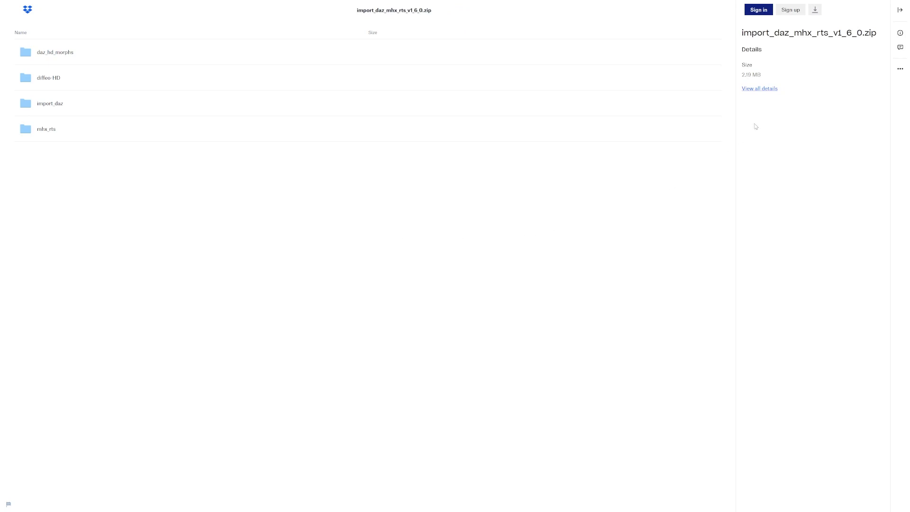
Direct-download import_daz_mhx_rts_v1_6_0.zip from Dropbox and confirm saving the file.
{"action": "left_click", "coordinate": [815, 10]}
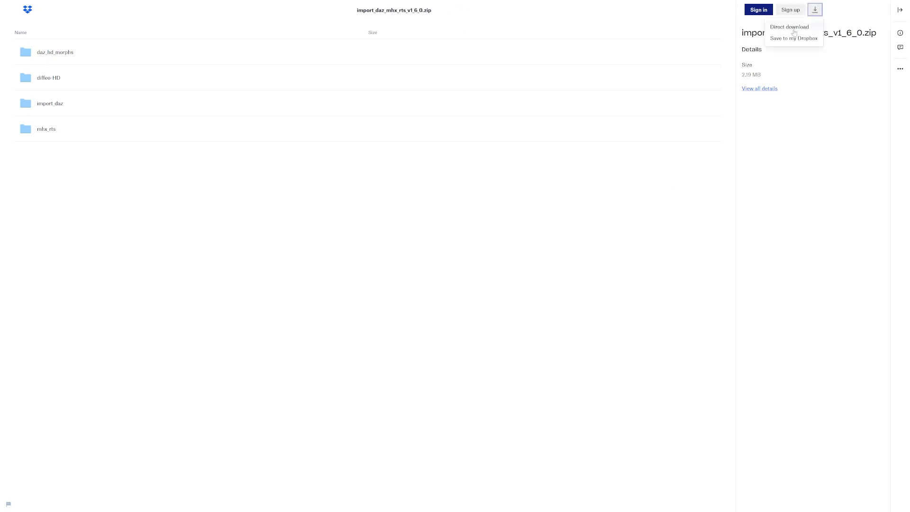
{"action": "left_click", "coordinate": [786, 30]}
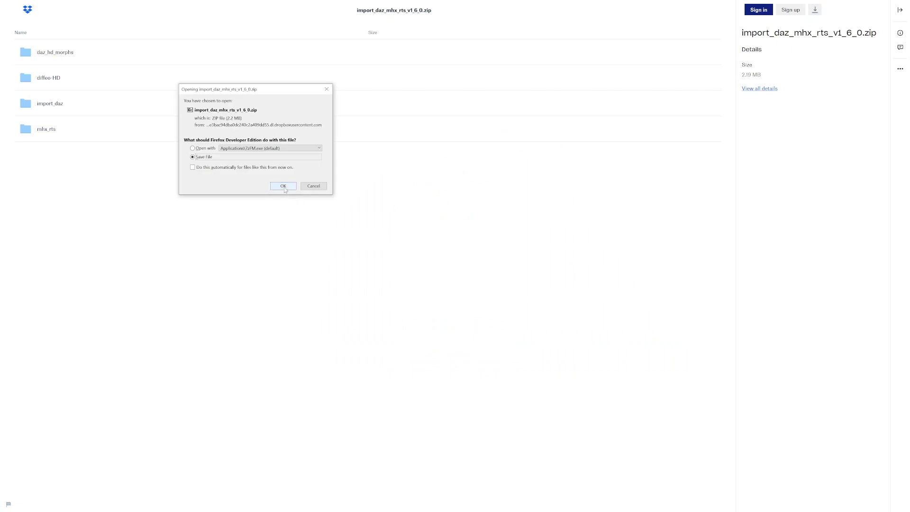
{"action": "left_click", "coordinate": [283, 186]}
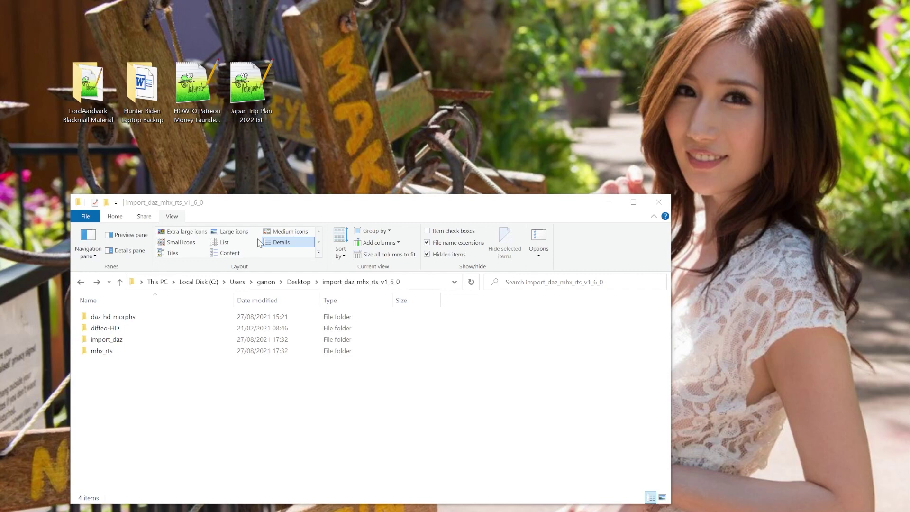
Navigate into import_daz > to_daz_studio and select its Scripts folder.
{"action": "double_click", "coordinate": [110, 344]}
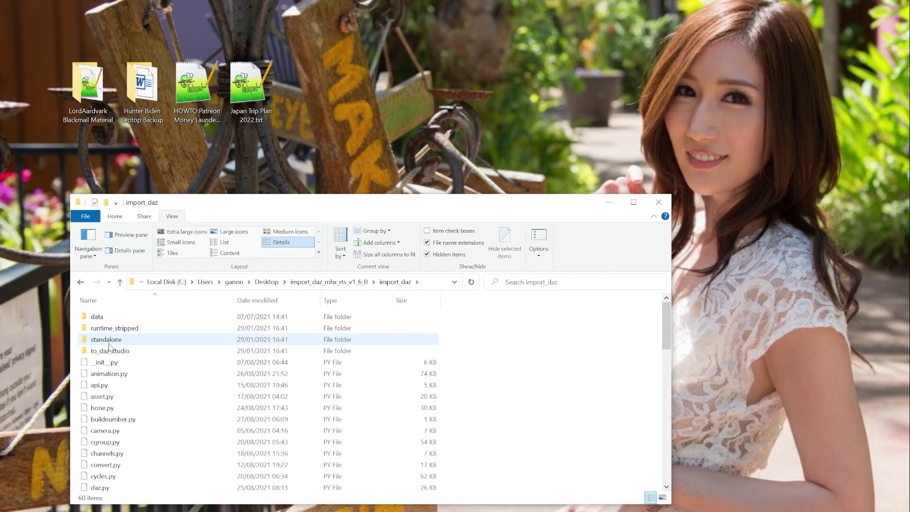
{"action": "scroll", "coordinate": [173, 377], "scroll_direction": "down", "scroll_amount": 15}
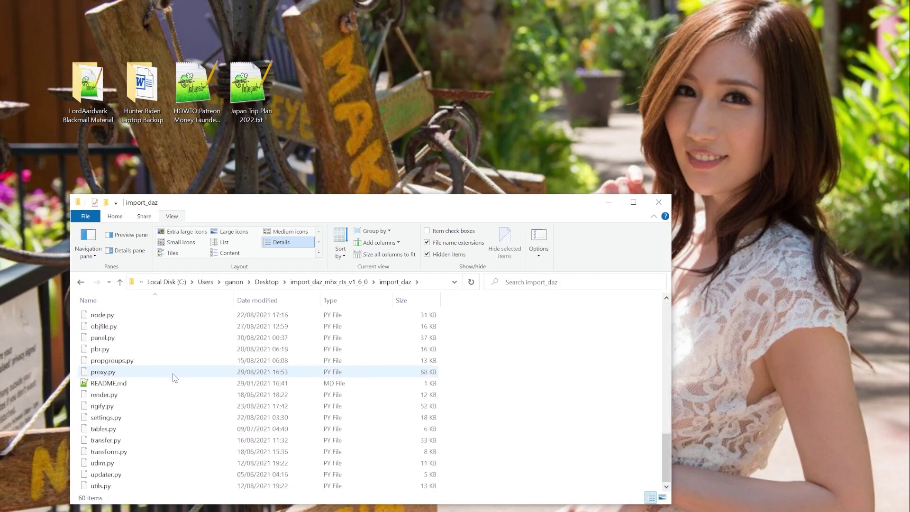
{"action": "scroll", "coordinate": [173, 377], "scroll_direction": "up", "scroll_amount": 15}
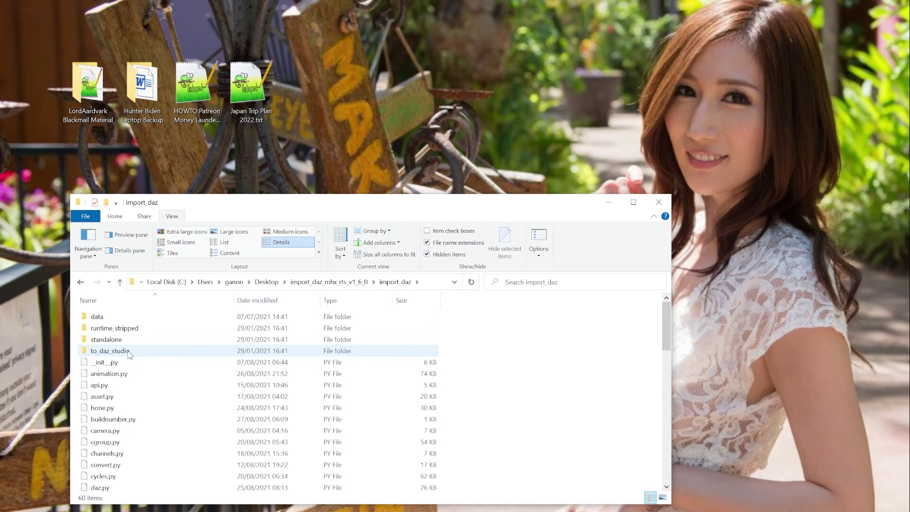
{"action": "double_click", "coordinate": [129, 354]}
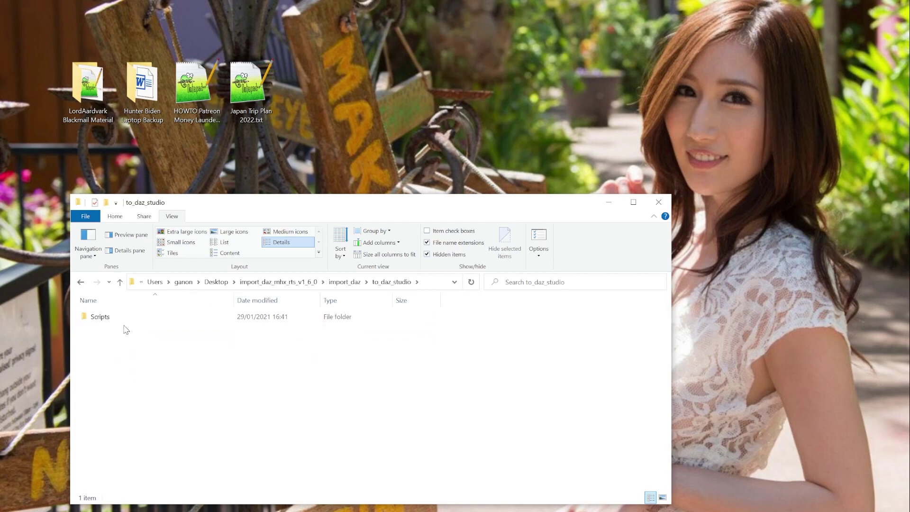
{"action": "left_click", "coordinate": [106, 323]}
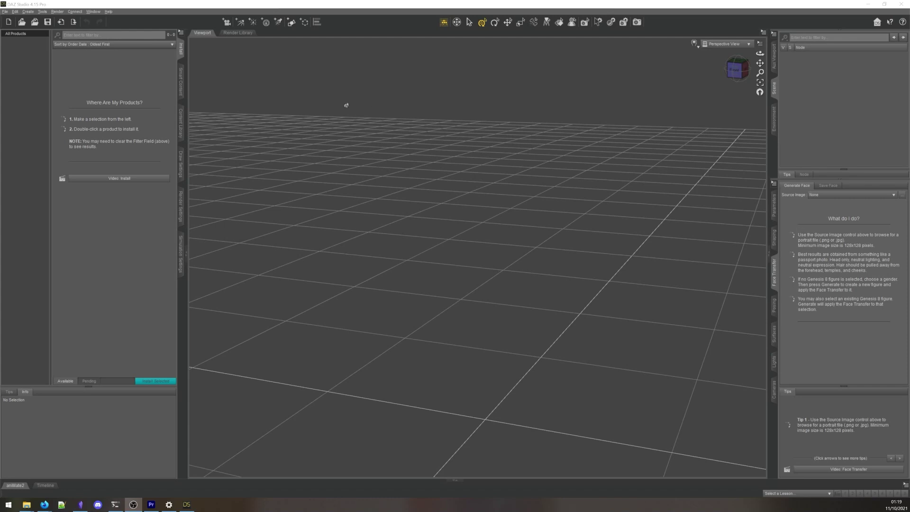
Open My DAZ 3D Library's folder location from the Content Library's DAZ Studio Formats group.
{"action": "left_click", "coordinate": [181, 121]}
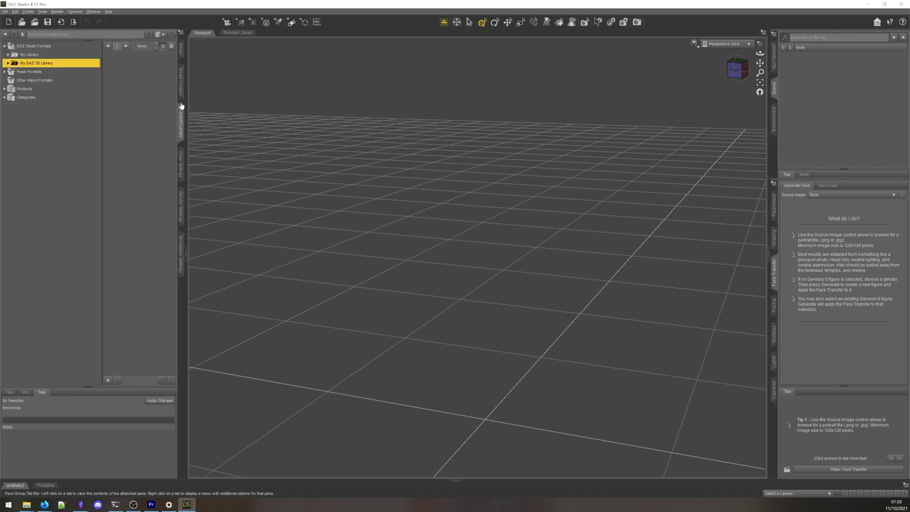
{"action": "left_click", "coordinate": [33, 47]}
{"action": "double_click", "coordinate": [33, 46]}
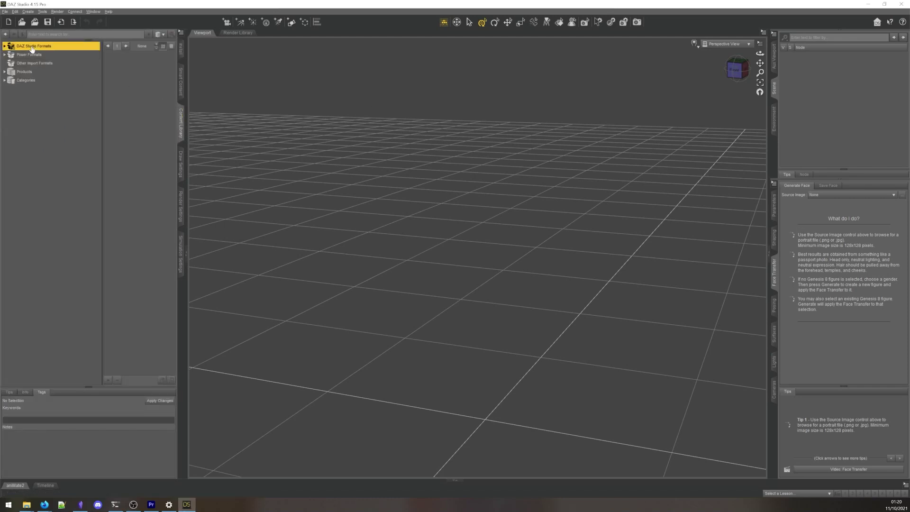
{"action": "double_click", "coordinate": [32, 47]}
{"action": "left_click", "coordinate": [32, 63]}
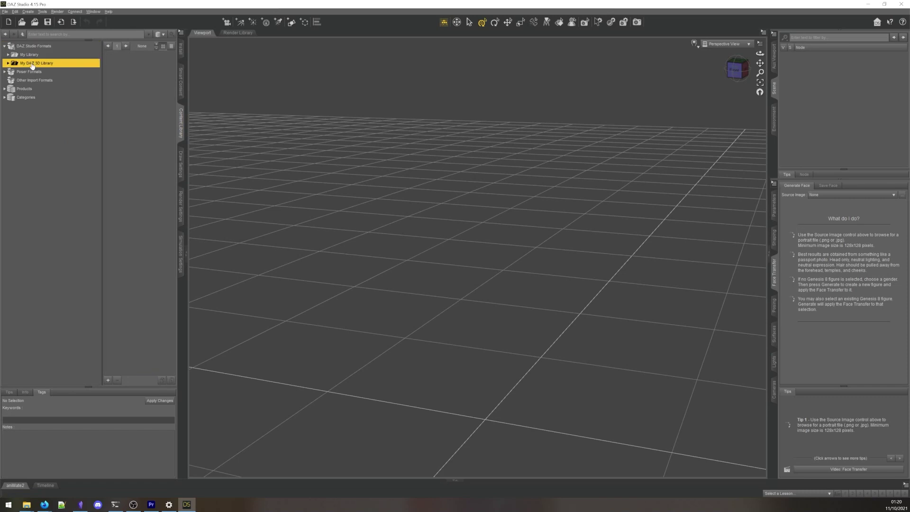
{"action": "right_click", "coordinate": [32, 65]}
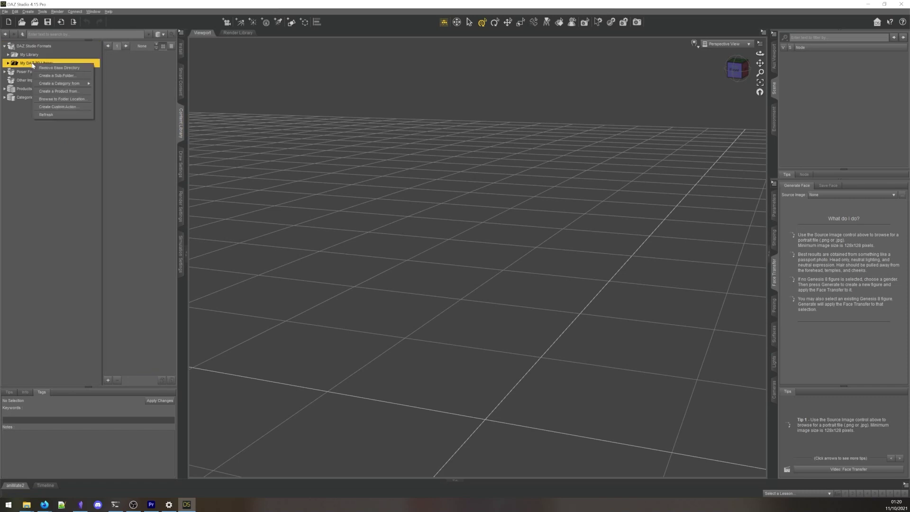
{"action": "left_click", "coordinate": [50, 99]}
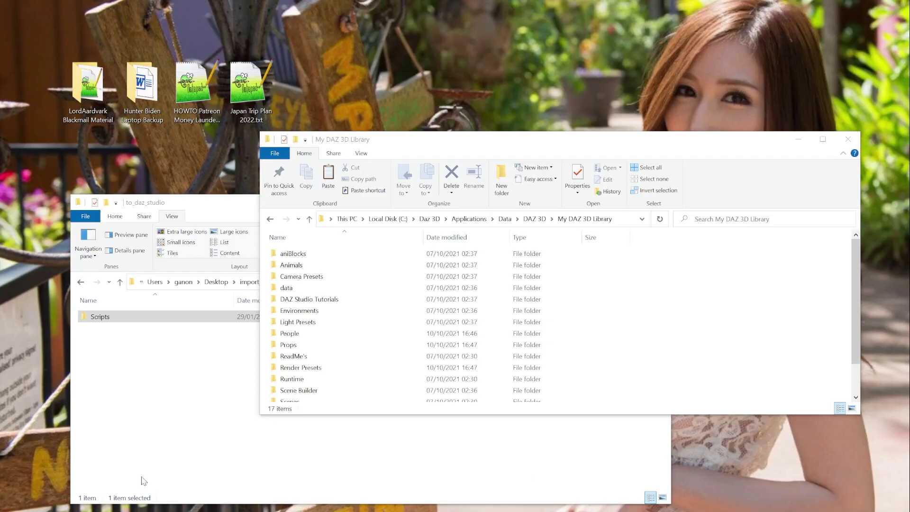
Move Scripts from to_daz_studio into My DAZ 3D Library, replacing same-named files.
{"action": "left_click", "coordinate": [318, 347]}
{"action": "scroll", "coordinate": [317, 351], "scroll_direction": "down", "scroll_amount": 2}
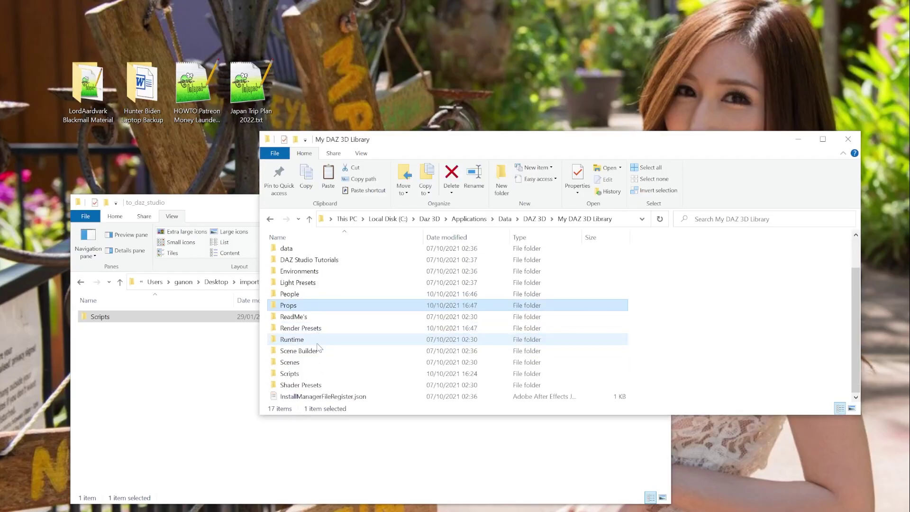
{"action": "left_click", "coordinate": [180, 359]}
{"action": "left_click_drag", "start_coordinate": [109, 321], "coordinate": [738, 301]}
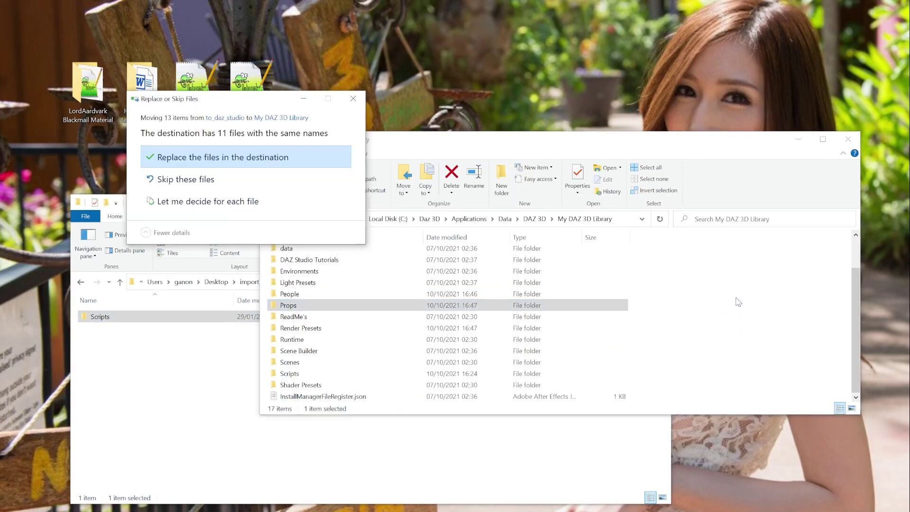
{"action": "left_click", "coordinate": [214, 160]}
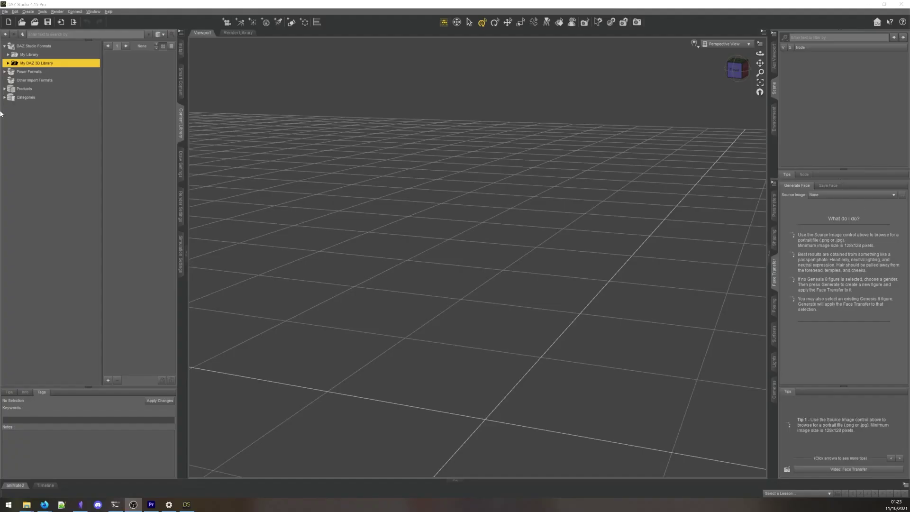
Run Diffeomorphic's Setup Menus script from My DAZ 3D Library > Scripts and acknowledge its three messages.
{"action": "double_click", "coordinate": [24, 67]}
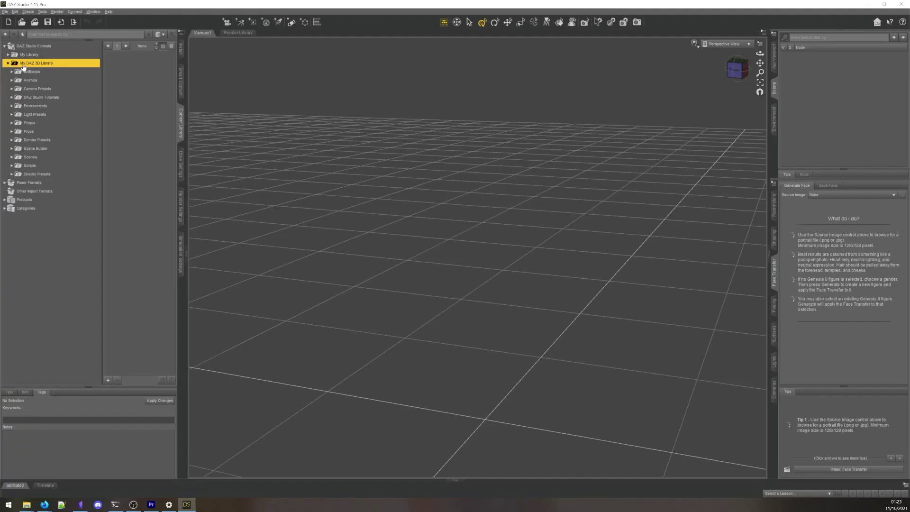
{"action": "double_click", "coordinate": [30, 165]}
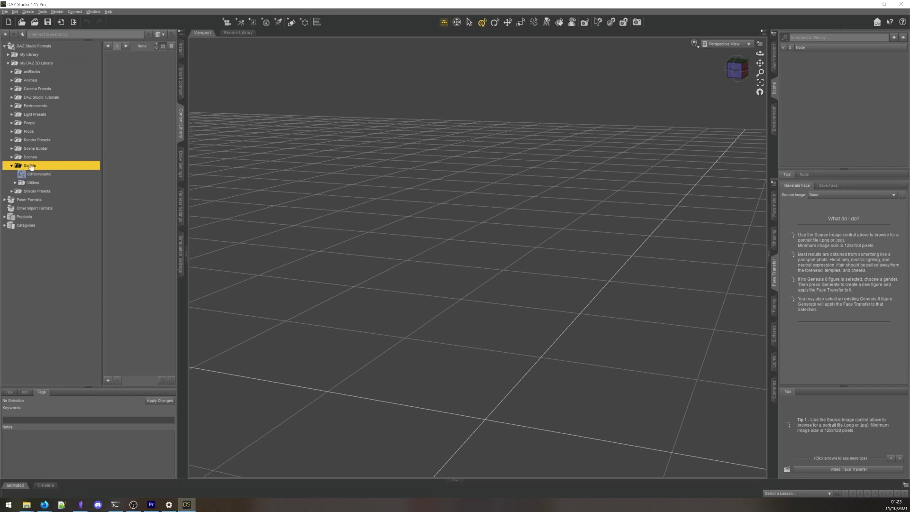
{"action": "left_click", "coordinate": [38, 174]}
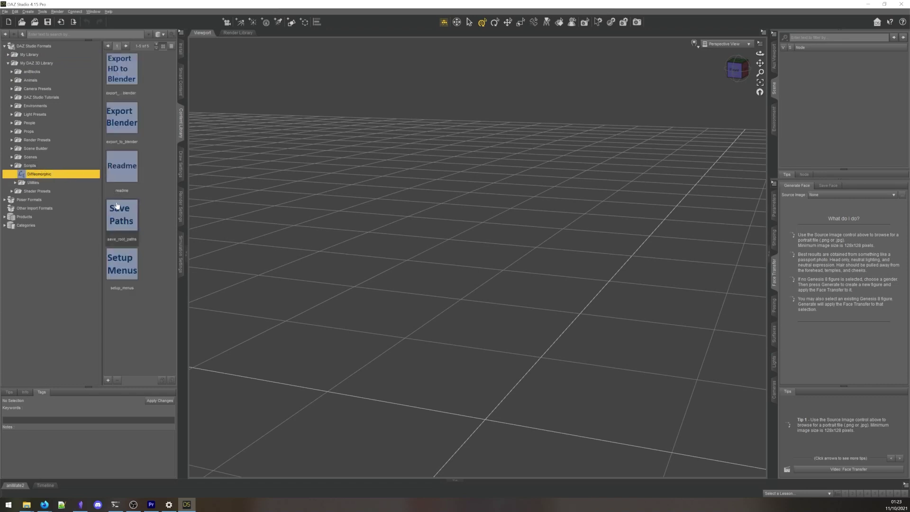
{"action": "double_click", "coordinate": [135, 269]}
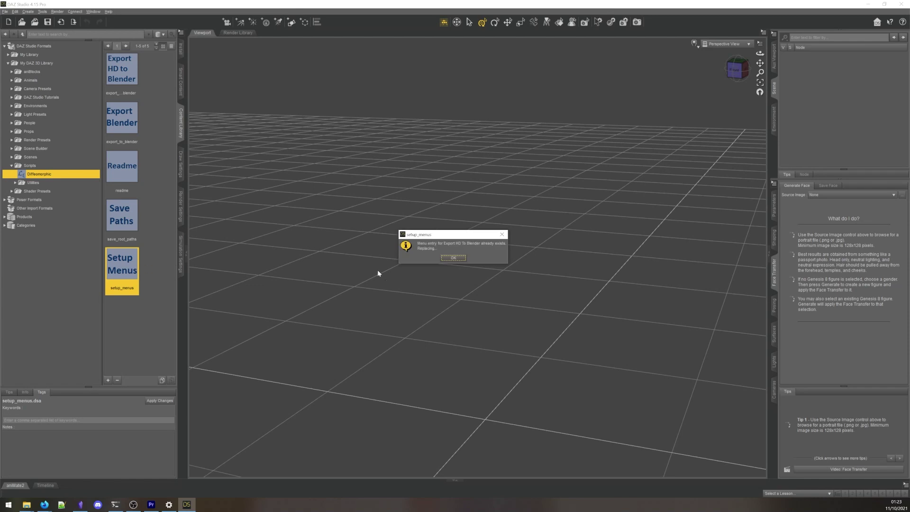
{"action": "left_click", "coordinate": [451, 259]}
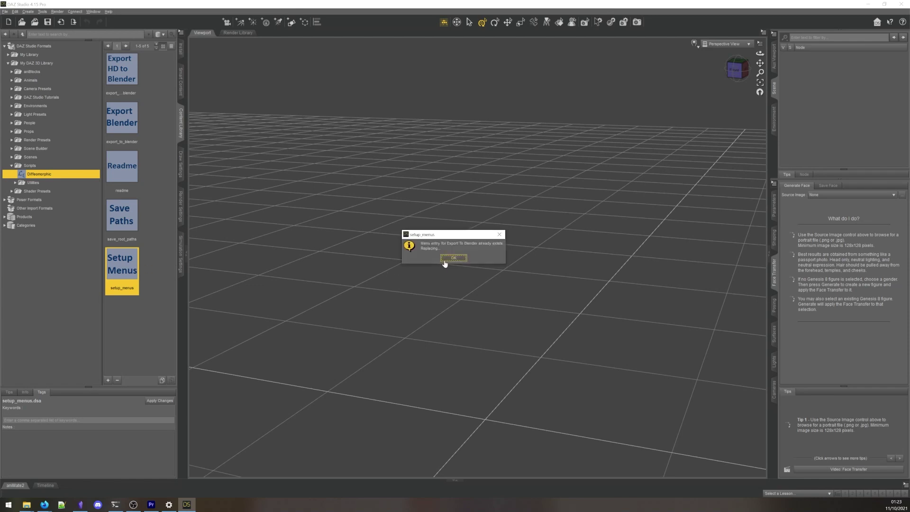
{"action": "left_click", "coordinate": [445, 260]}
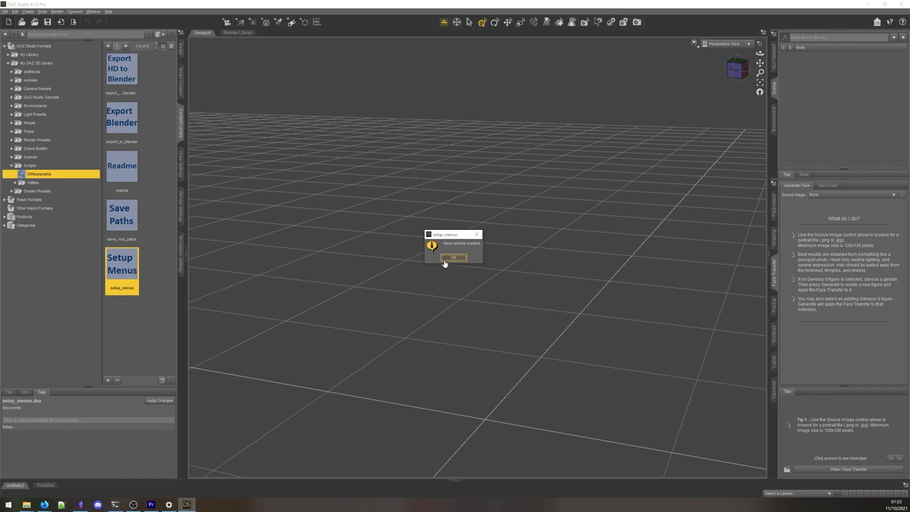
{"action": "left_click", "coordinate": [448, 258]}
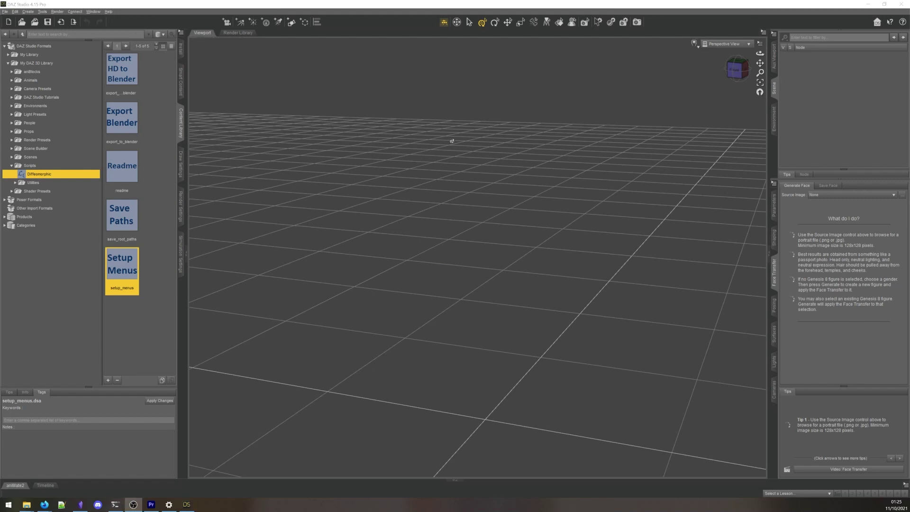
{"action": "left_click", "coordinate": [123, 219]}
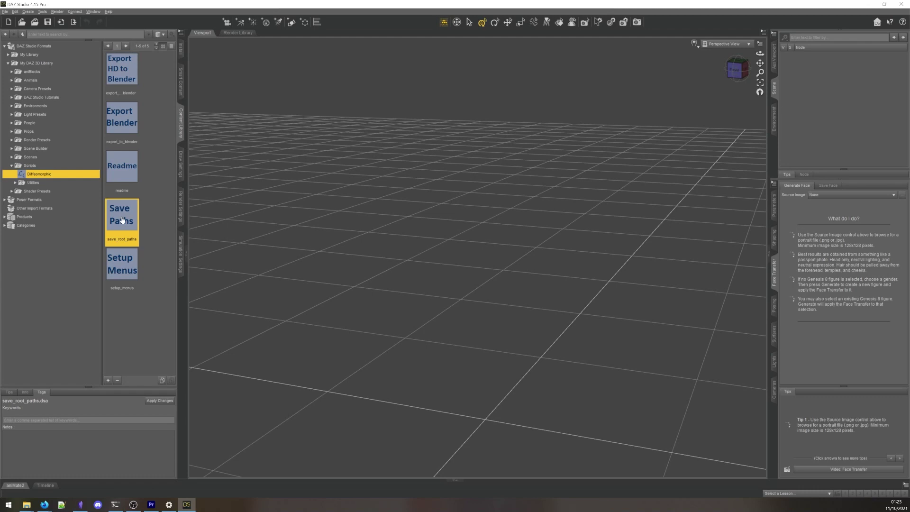
Run Save Paths to write import-daz-paths.json into the DAZStudio4 folder.
{"action": "double_click", "coordinate": [122, 219]}
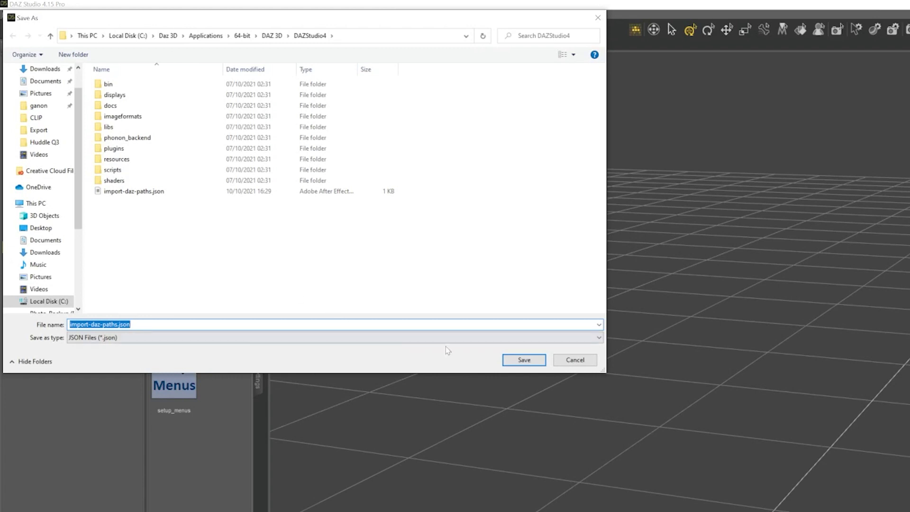
{"action": "left_click", "coordinate": [517, 361]}
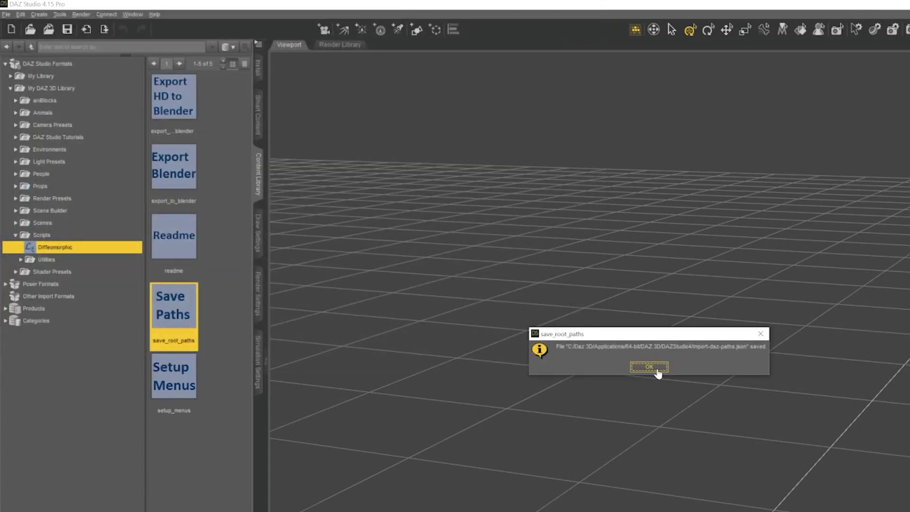
{"action": "left_click", "coordinate": [658, 373]}
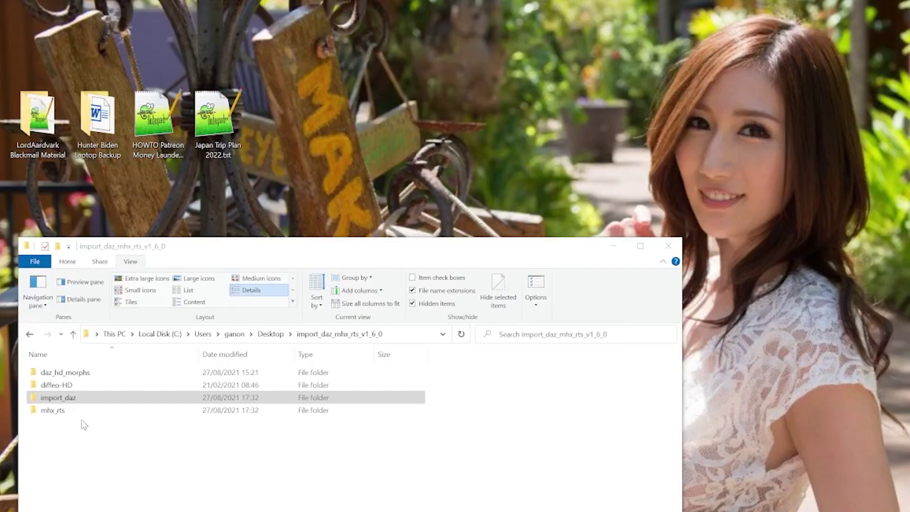
Archive the import_daz folder as import_daz.zip with 7-Zip, keeping zip format.
{"action": "left_click", "coordinate": [57, 402]}
{"action": "right_click", "coordinate": [56, 402]}
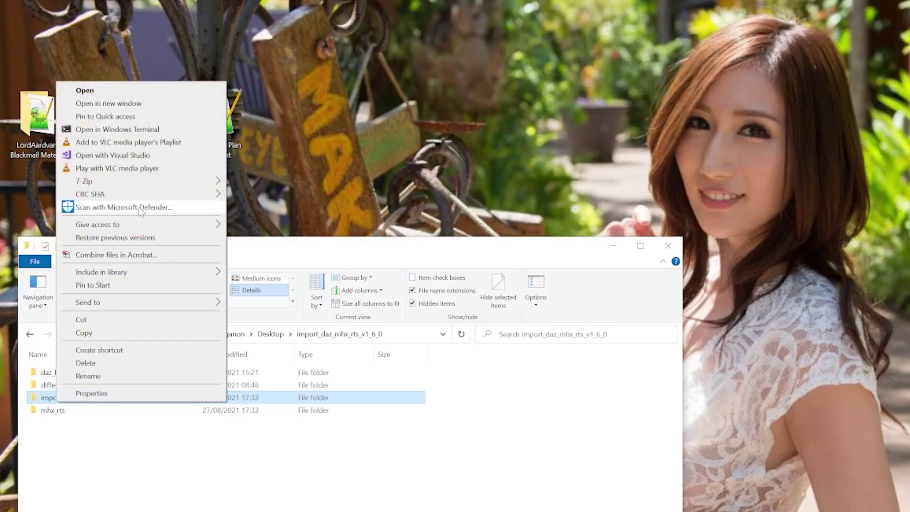
{"action": "mouse_move", "coordinate": [138, 183]}
{"action": "left_click", "coordinate": [285, 184]}
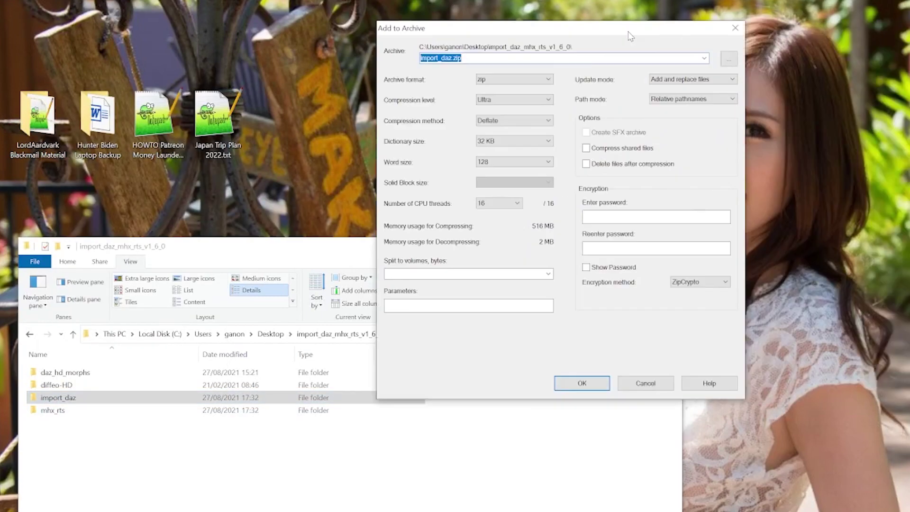
{"action": "left_click_drag", "start_coordinate": [629, 34], "coordinate": [591, 36]}
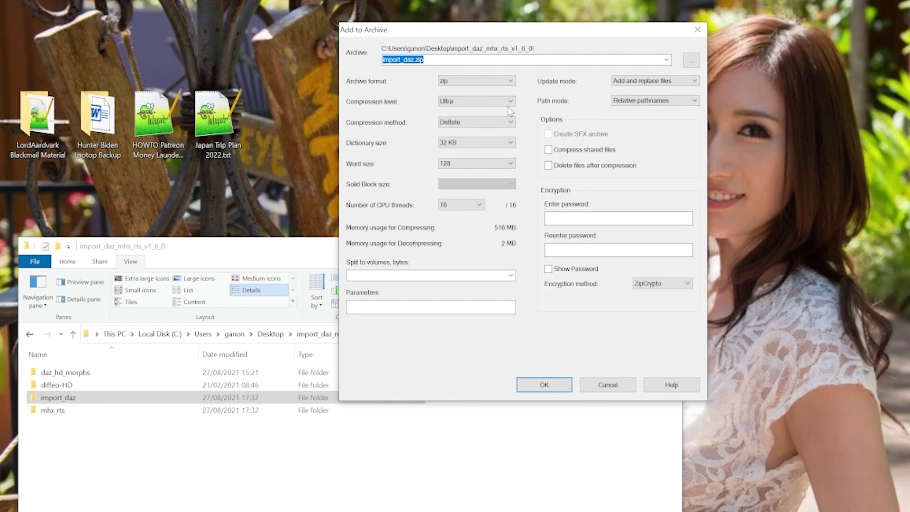
{"action": "left_click", "coordinate": [488, 85]}
{"action": "left_click", "coordinate": [472, 117]}
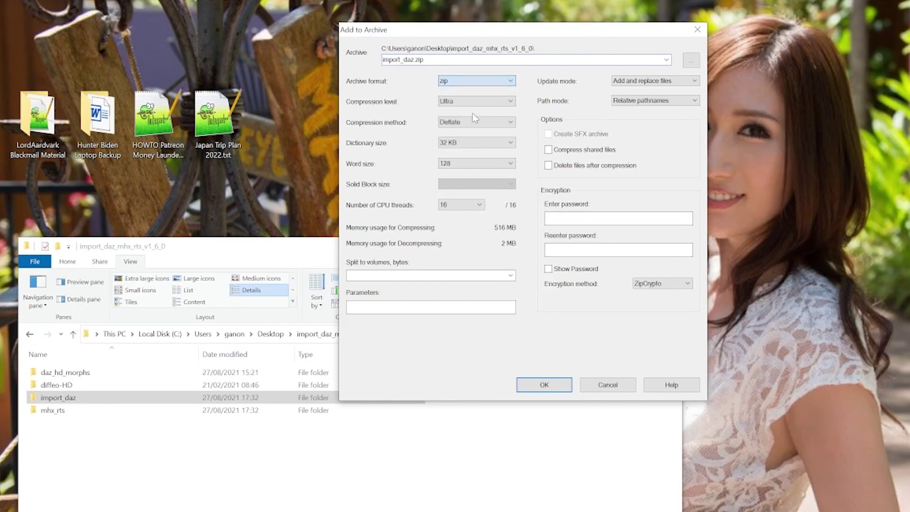
{"action": "left_click", "coordinate": [548, 387]}
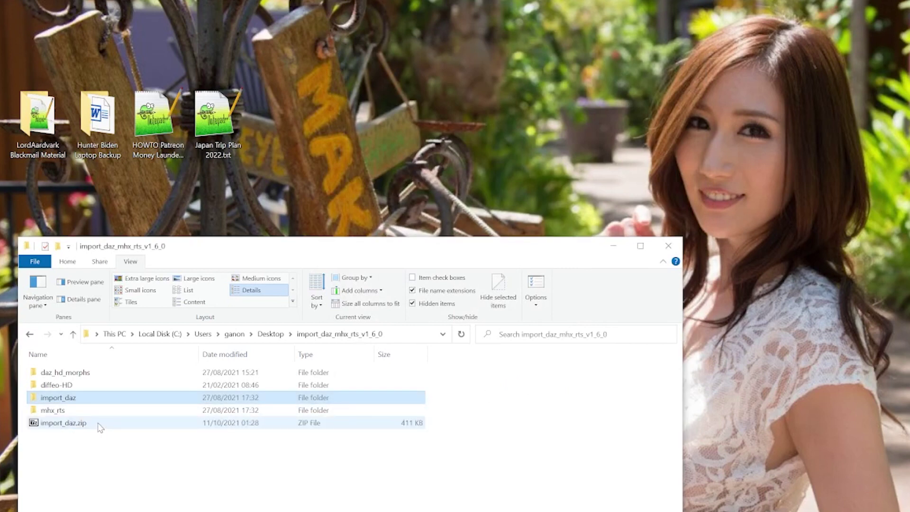
Archive the mhx_rts folder as a zip with 7-Zip.
{"action": "right_click", "coordinate": [76, 410]}
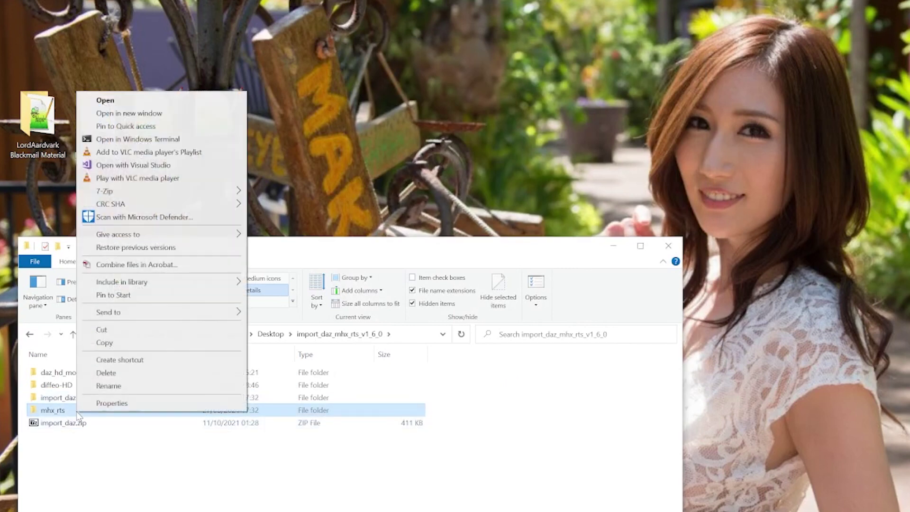
{"action": "mouse_move", "coordinate": [171, 192]}
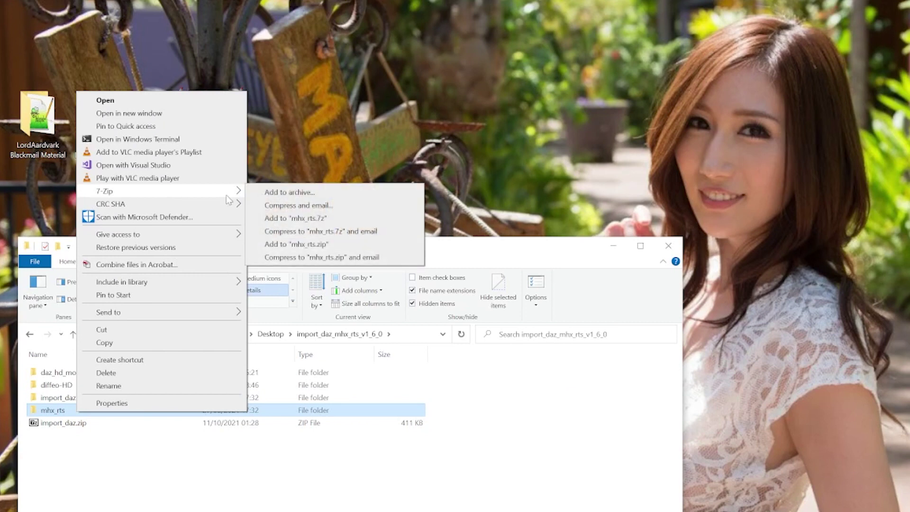
{"action": "left_click", "coordinate": [361, 194]}
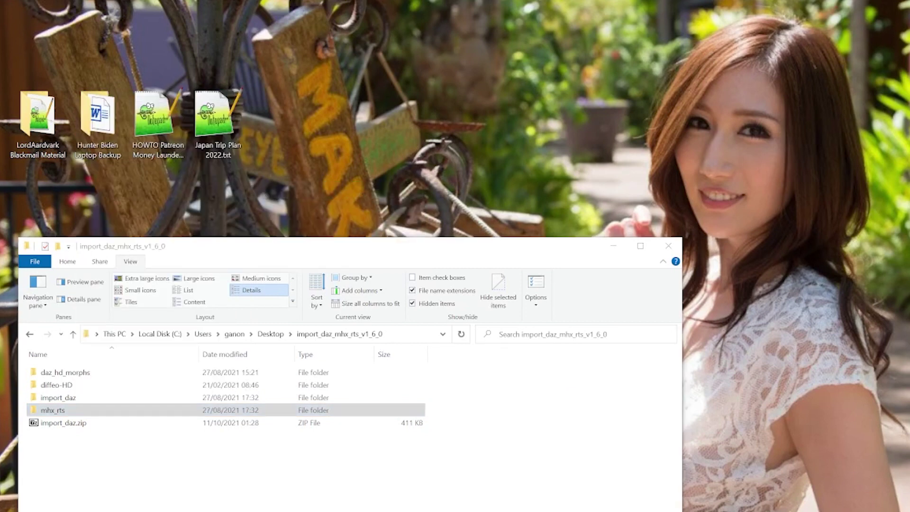
{"action": "left_click", "coordinate": [607, 465]}
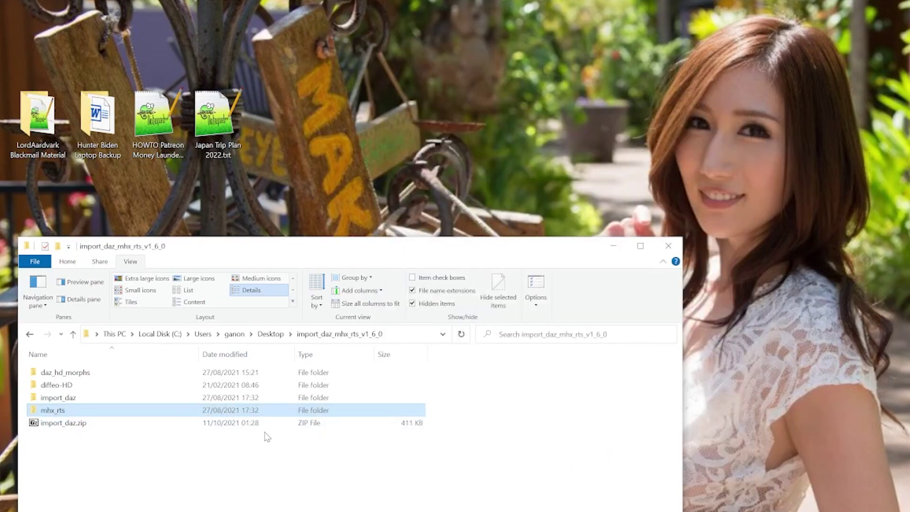
{"action": "left_click", "coordinate": [136, 377]}
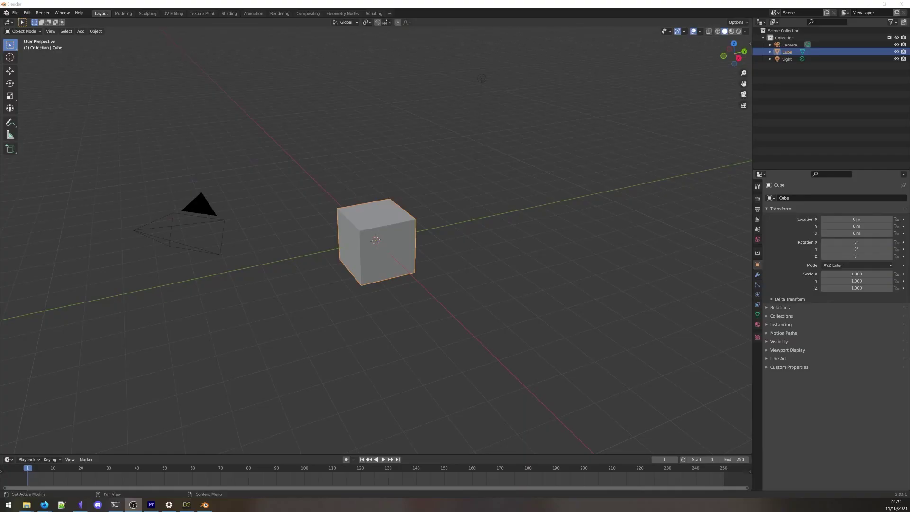
Install import_daz.zip and mhx_rts.zip as add-ons in Preferences and enable both.
{"action": "left_click", "coordinate": [27, 12]}
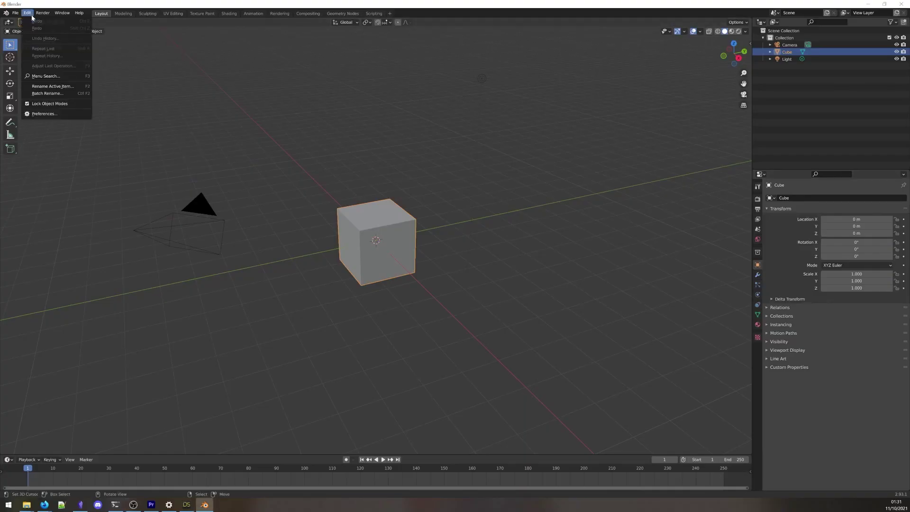
{"action": "left_click", "coordinate": [45, 114]}
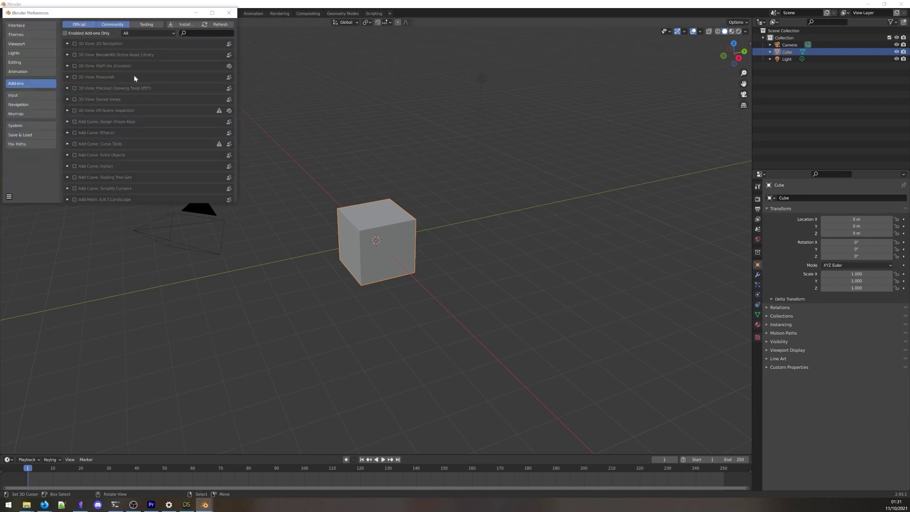
{"action": "double_click", "coordinate": [185, 14]}
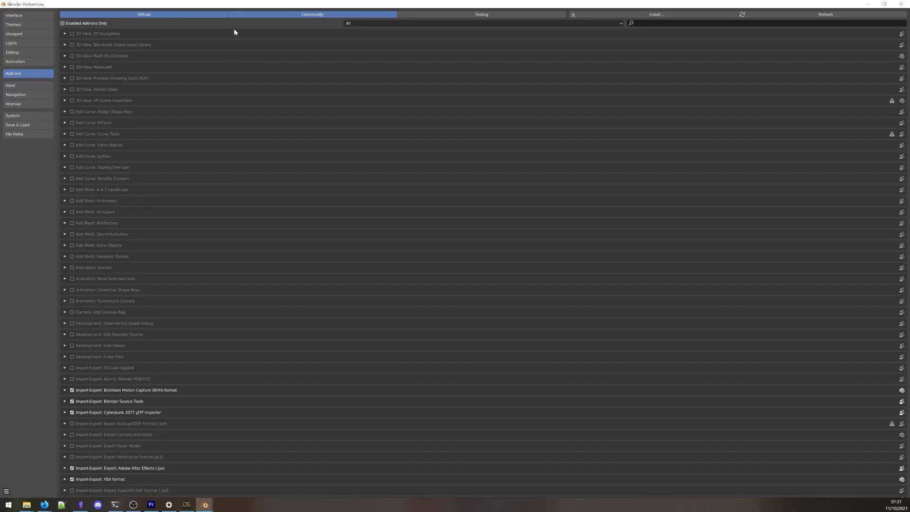
{"action": "left_click", "coordinate": [621, 16]}
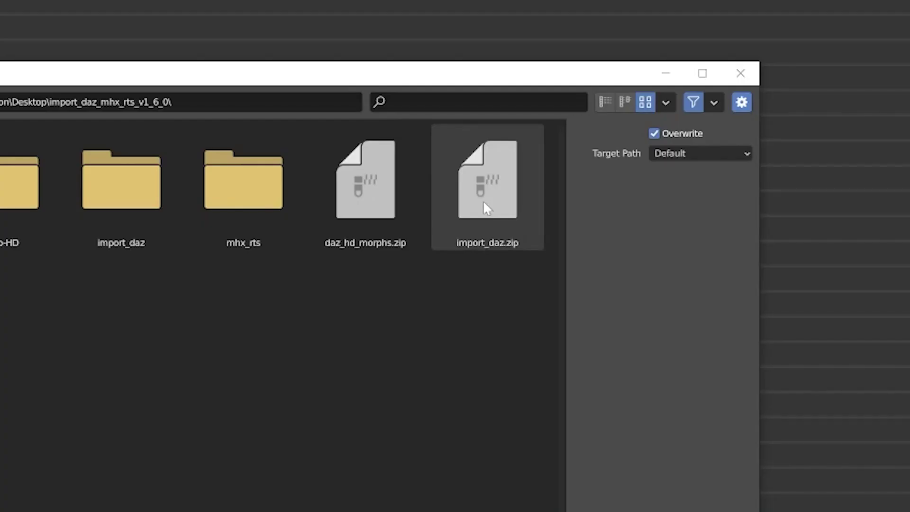
{"action": "double_click", "coordinate": [486, 209]}
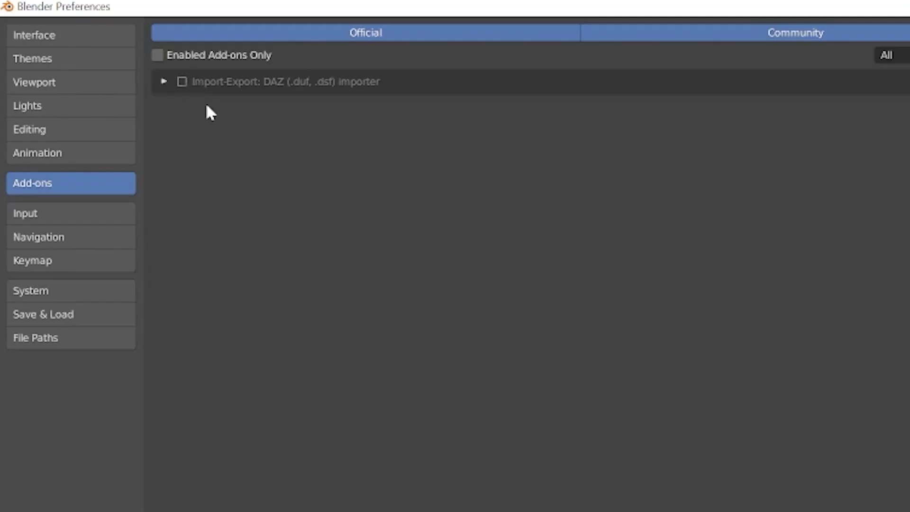
{"action": "left_click", "coordinate": [181, 81]}
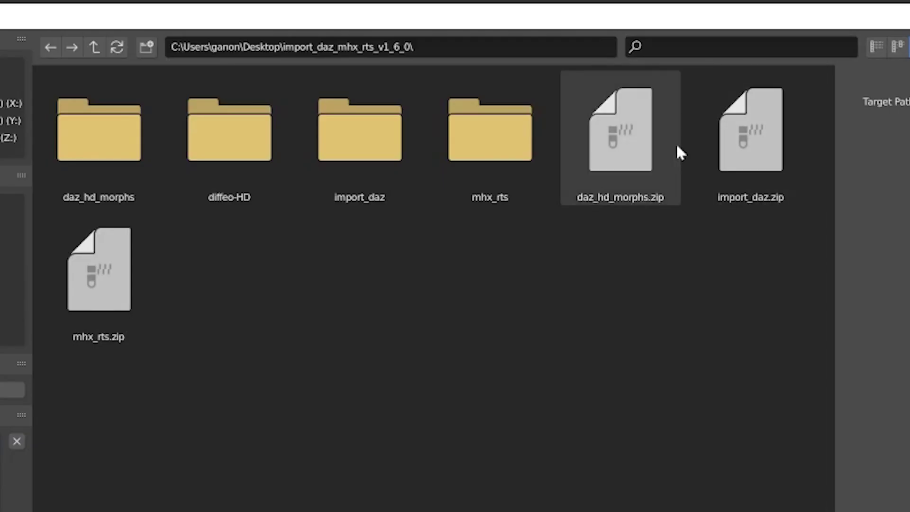
{"action": "double_click", "coordinate": [142, 242]}
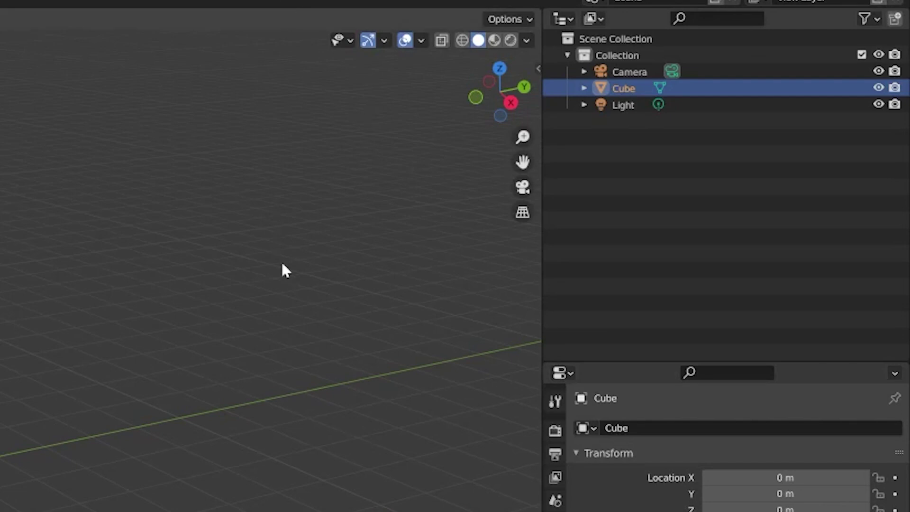
Show the viewport sidebar and look through the DAZ Importer, MHX and HD Morphs tabs.
{"action": "key", "text": "n"}
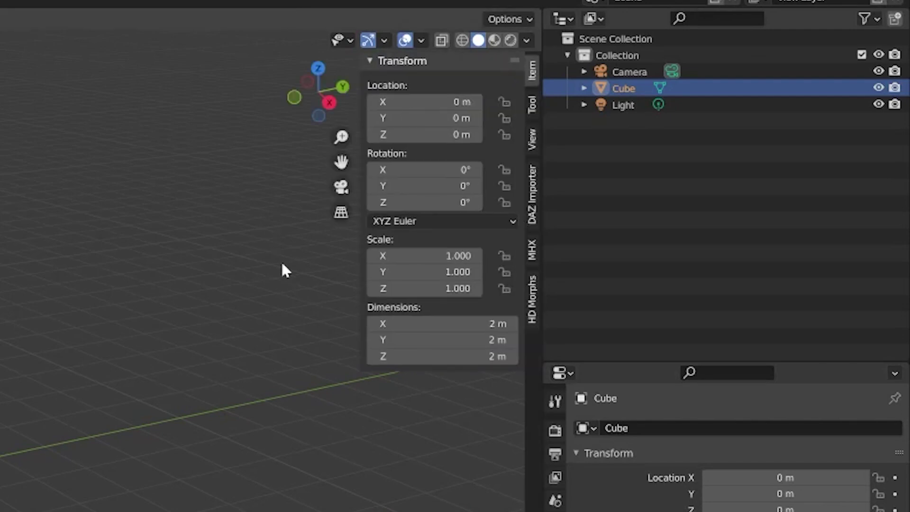
{"action": "left_click", "coordinate": [532, 194]}
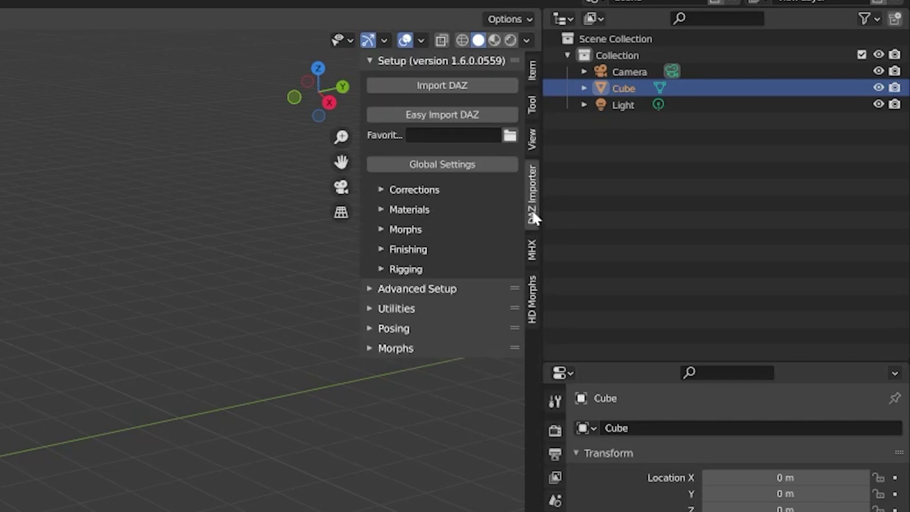
{"action": "left_click", "coordinate": [533, 249]}
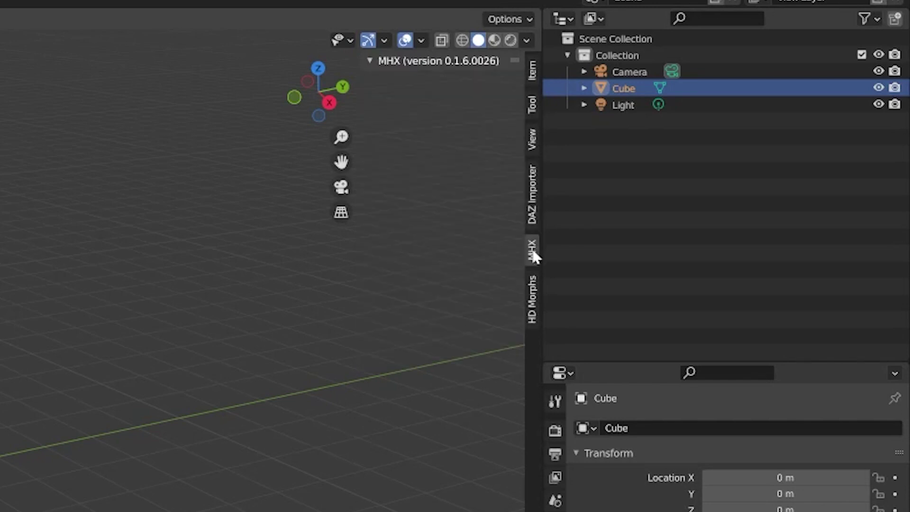
{"action": "left_click", "coordinate": [534, 295]}
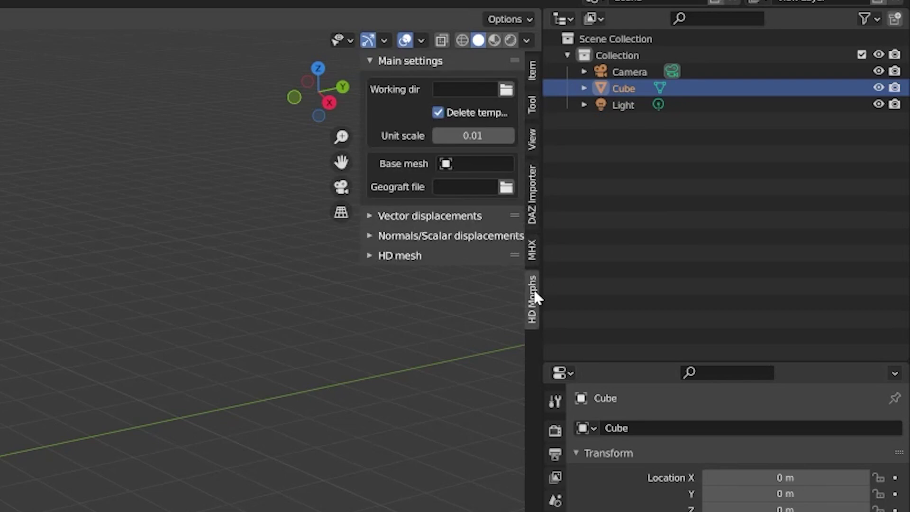
{"action": "scroll", "coordinate": [534, 294], "scroll_direction": "up", "scroll_amount": 2, "text": "ctrl"}
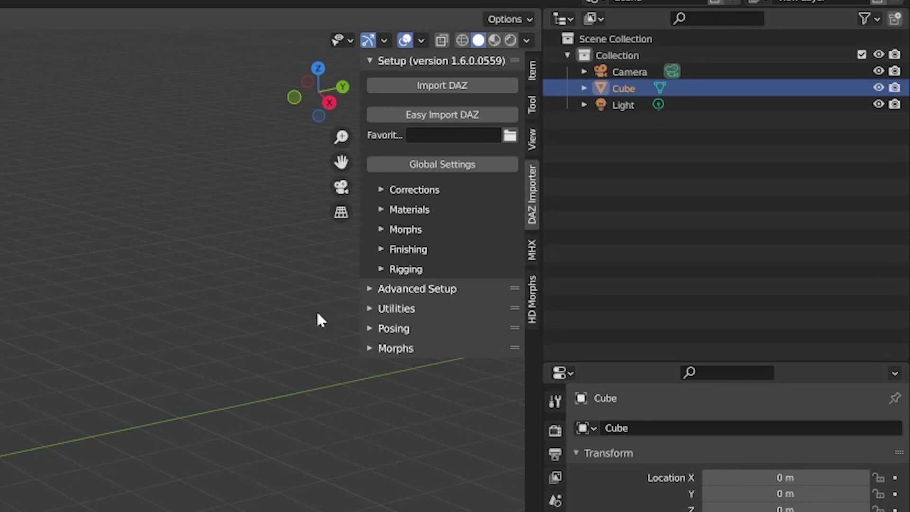
{"action": "key", "text": "n"}
{"action": "key", "text": "n"}
{"action": "key", "text": "n"}
{"action": "key", "text": "n"}
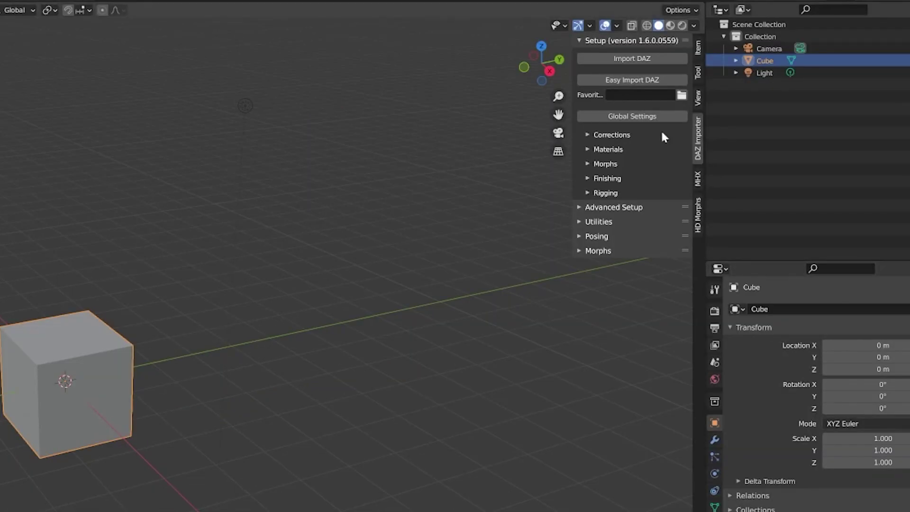
Load the root paths from import-daz-paths.json with Load Cloud Directories enabled.
{"action": "left_click", "coordinate": [639, 119]}
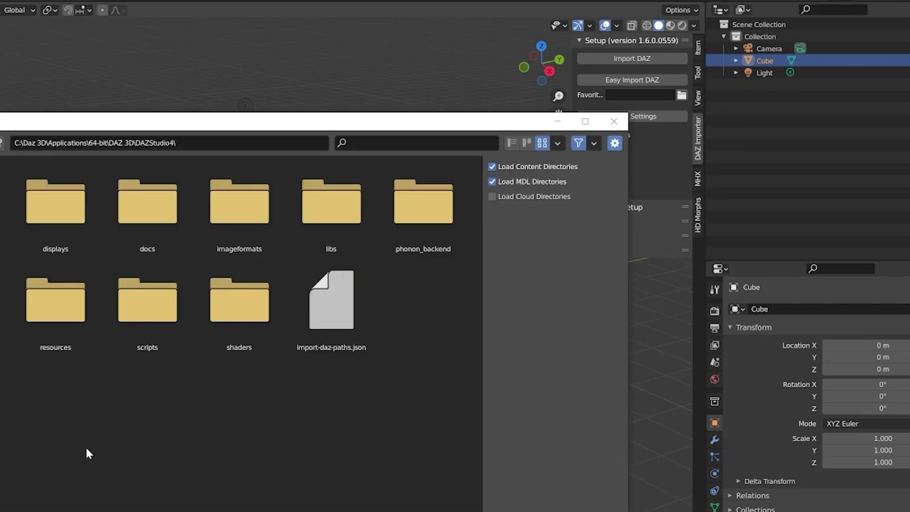
{"action": "left_click", "coordinate": [339, 306]}
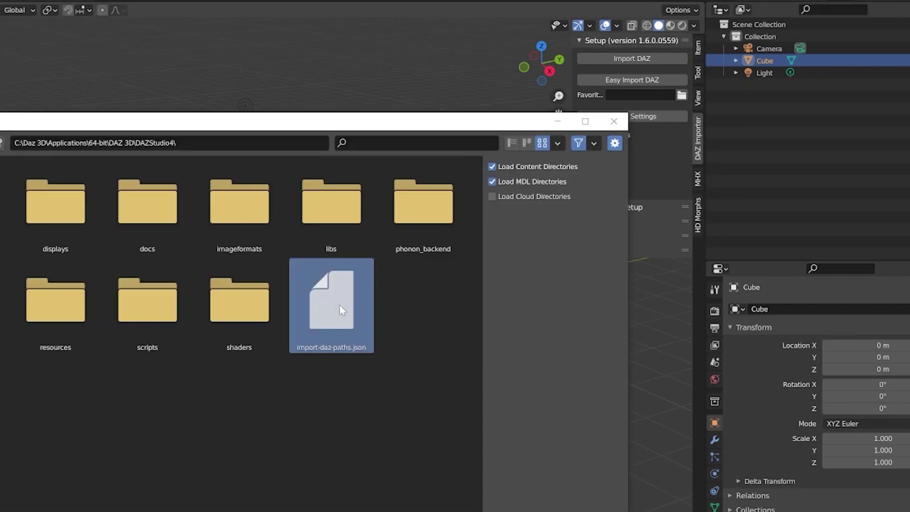
{"action": "left_click", "coordinate": [505, 197]}
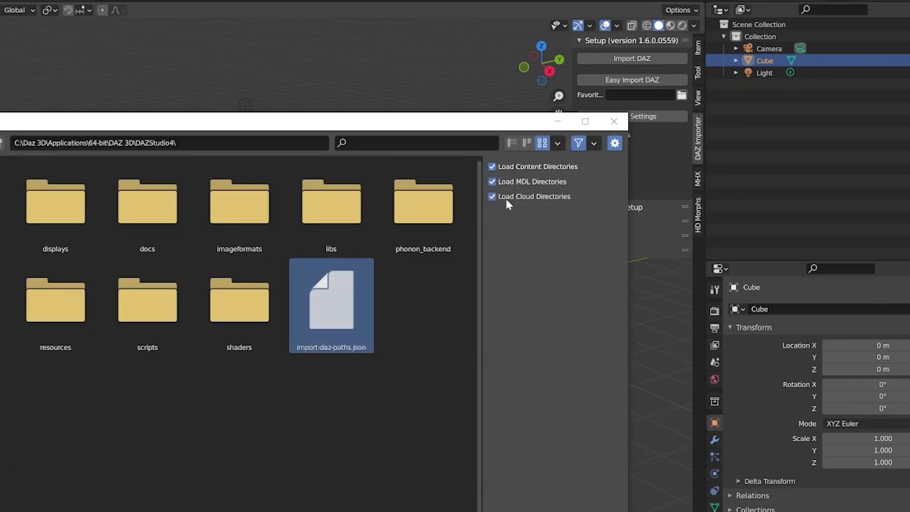
{"action": "key", "text": "Return"}
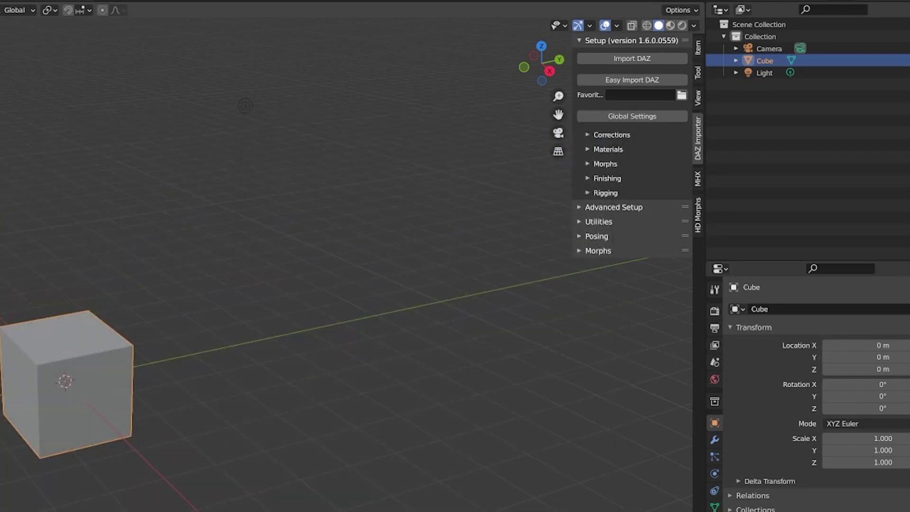
Review the MDL and Cloud Directories lists in the importer's Global Settings.
{"action": "left_click", "coordinate": [644, 115]}
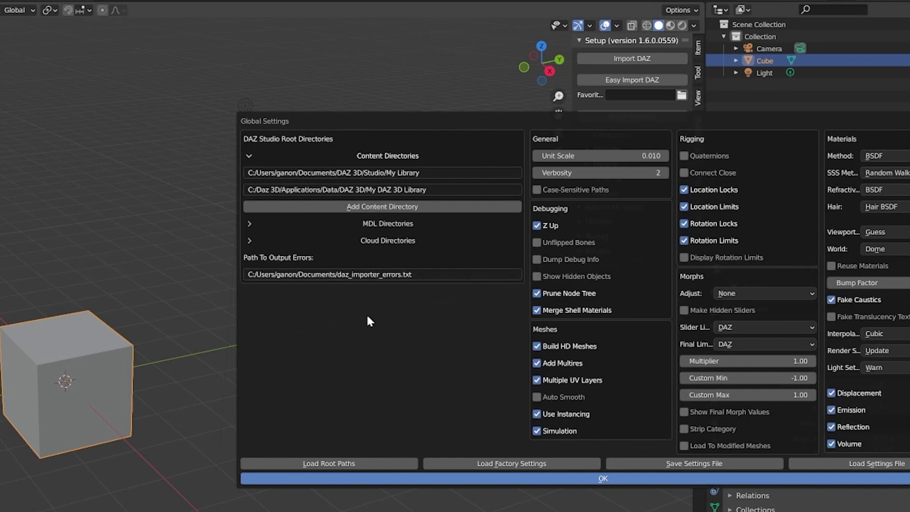
{"action": "left_click", "coordinate": [371, 229]}
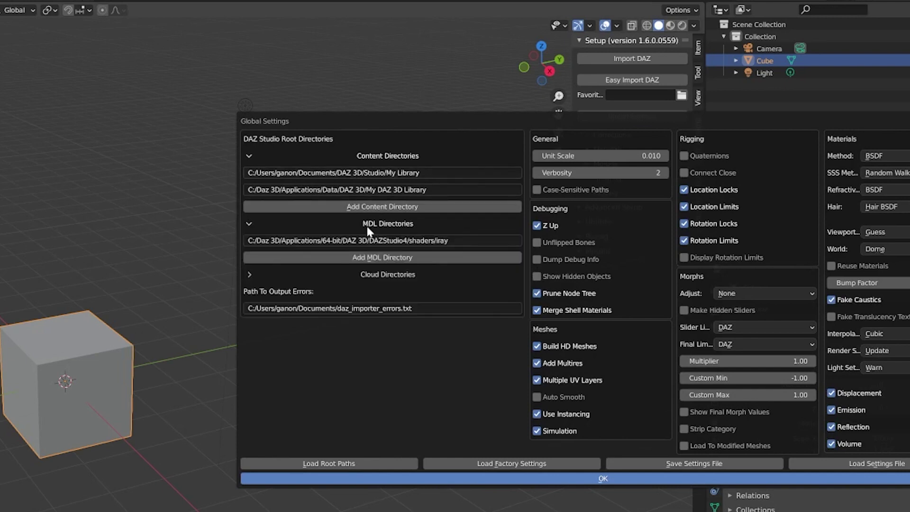
{"action": "left_click", "coordinate": [375, 276]}
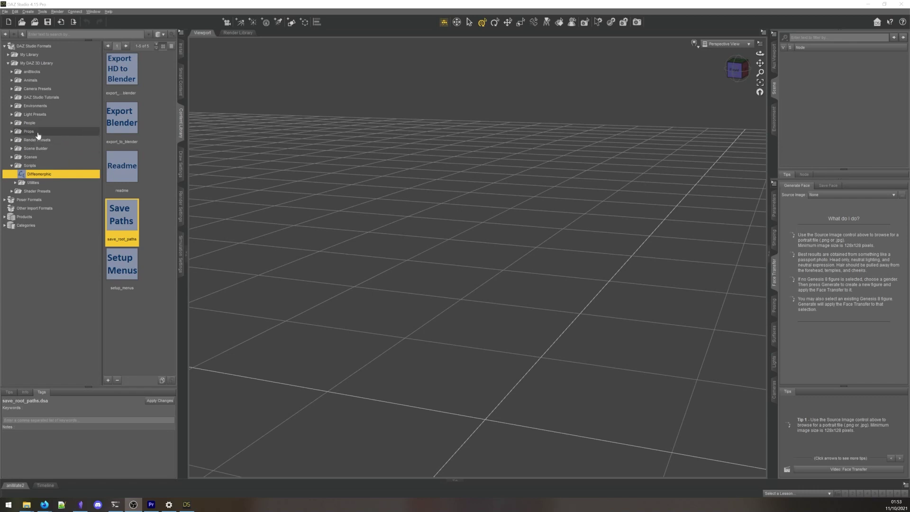
{"action": "left_click", "coordinate": [38, 127]}
{"action": "double_click", "coordinate": [38, 125]}
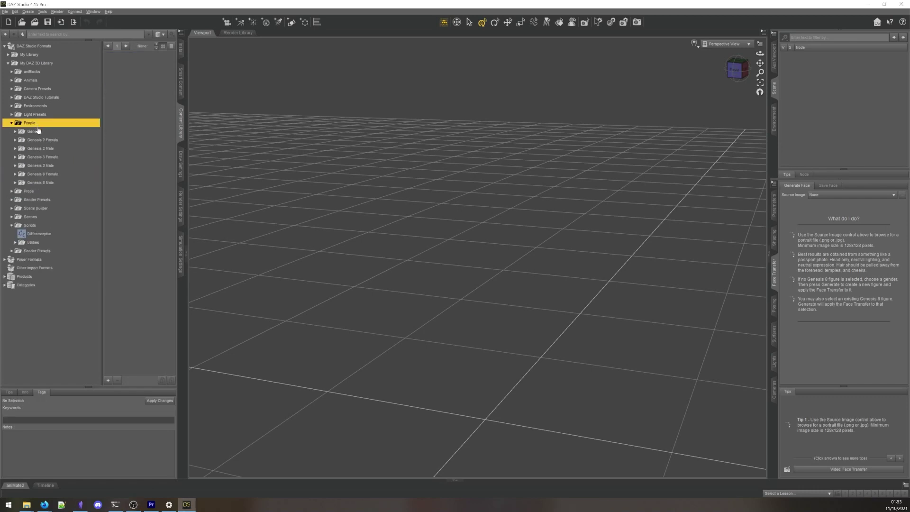
{"action": "double_click", "coordinate": [46, 174]}
{"action": "double_click", "coordinate": [131, 124]}
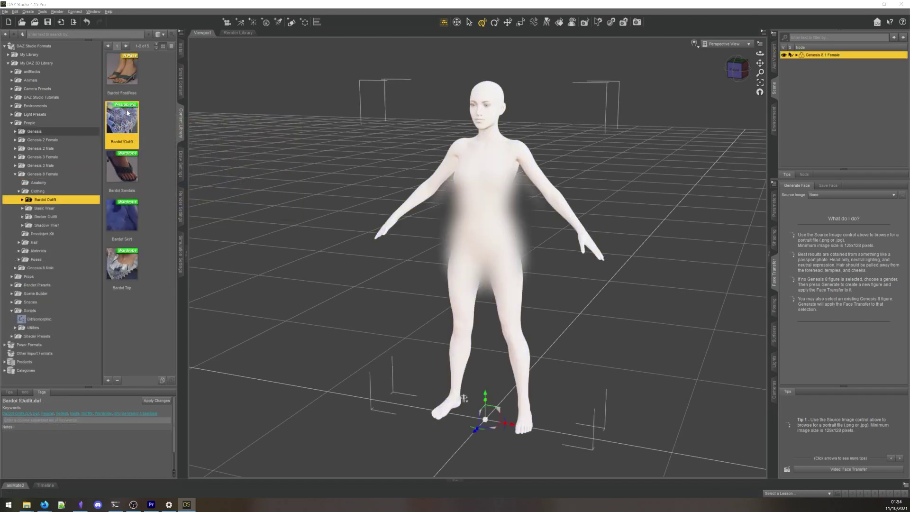
{"action": "double_click", "coordinate": [127, 112]}
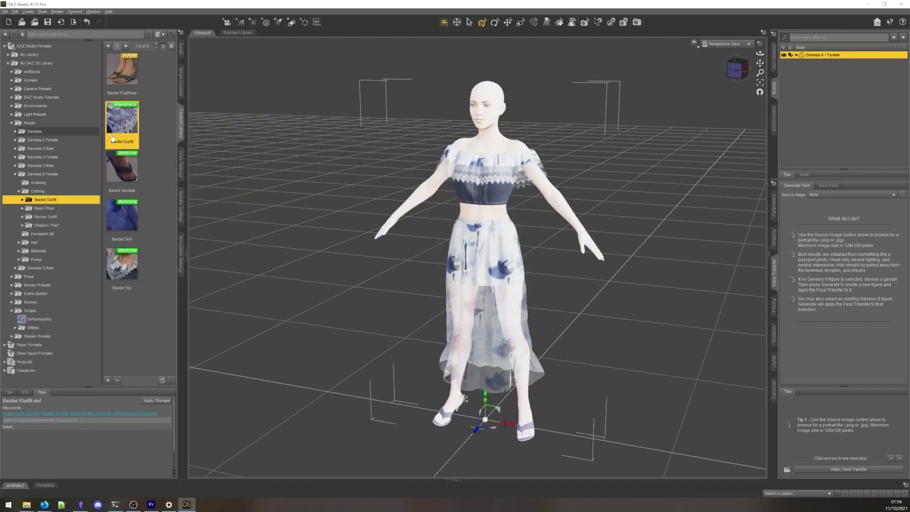
{"action": "double_click", "coordinate": [34, 242]}
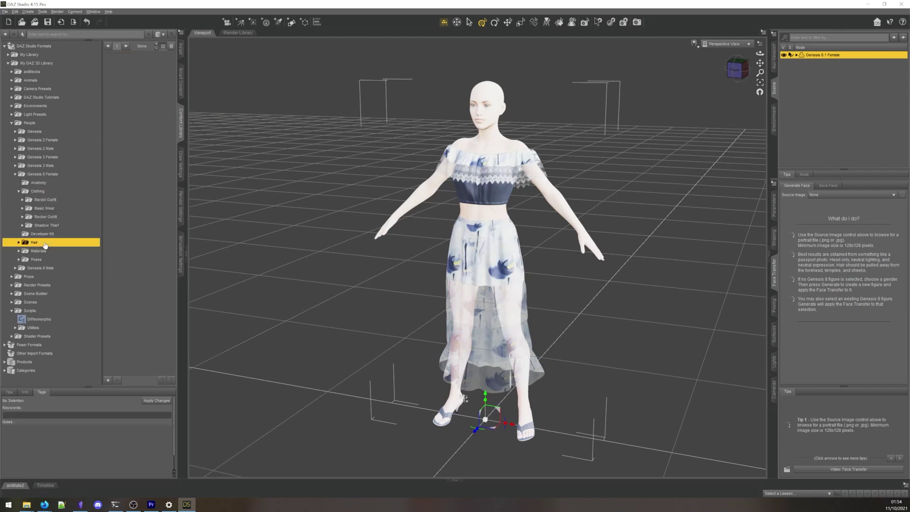
{"action": "left_click", "coordinate": [47, 259]}
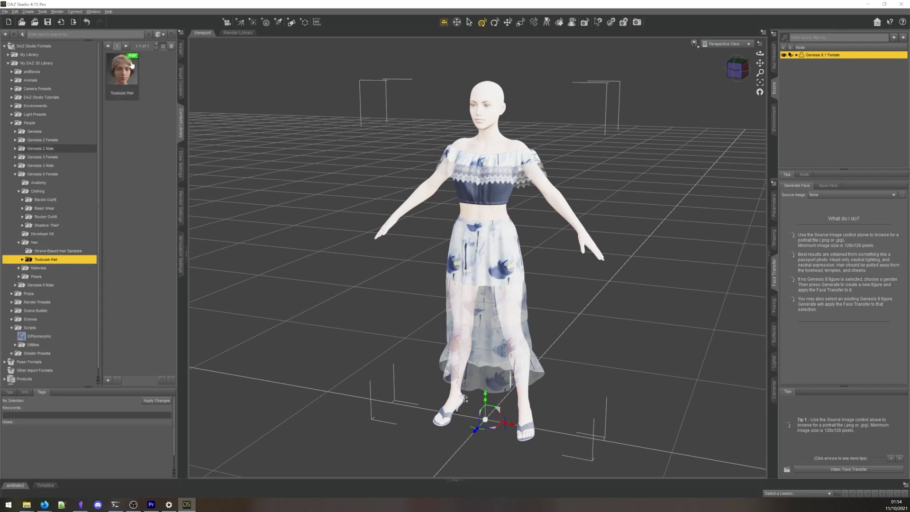
{"action": "double_click", "coordinate": [125, 79]}
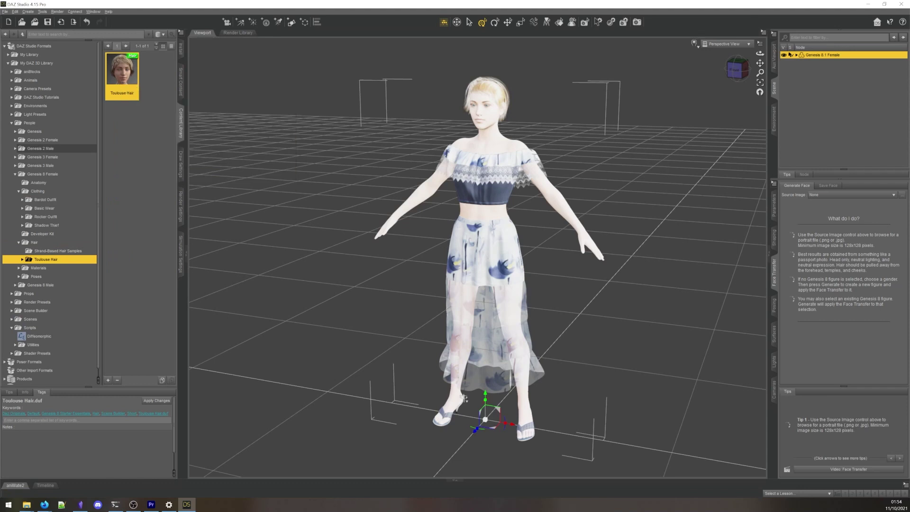
{"action": "key", "text": "alt+Tab"}
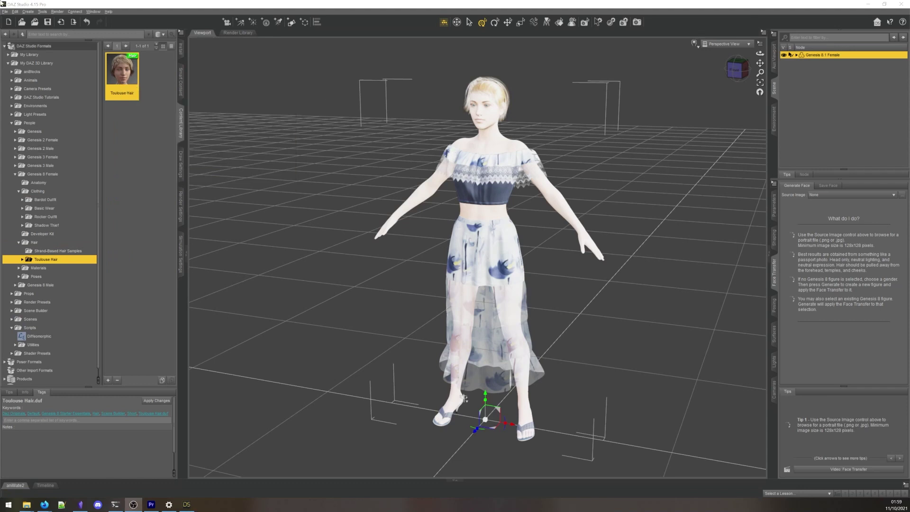
Save the scene with Save As > Scene under the name julia.duf.
{"action": "left_click", "coordinate": [5, 11]}
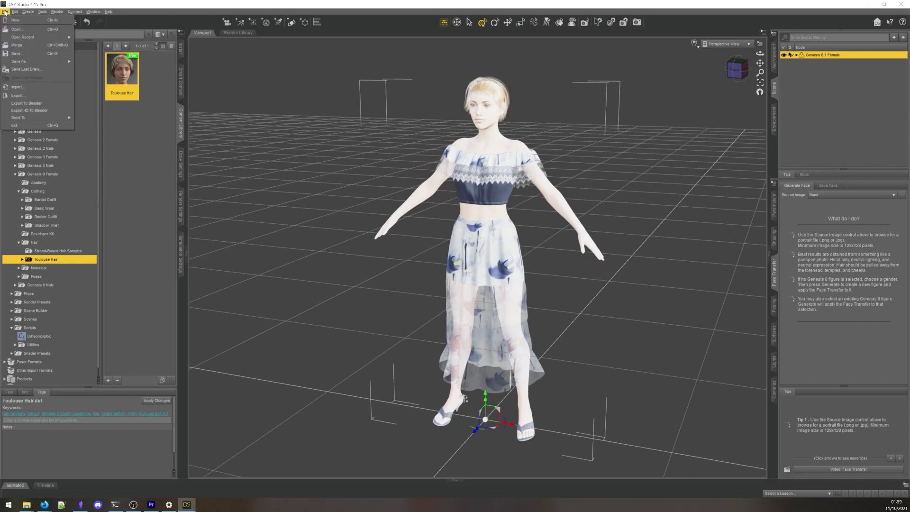
{"action": "mouse_move", "coordinate": [24, 62]}
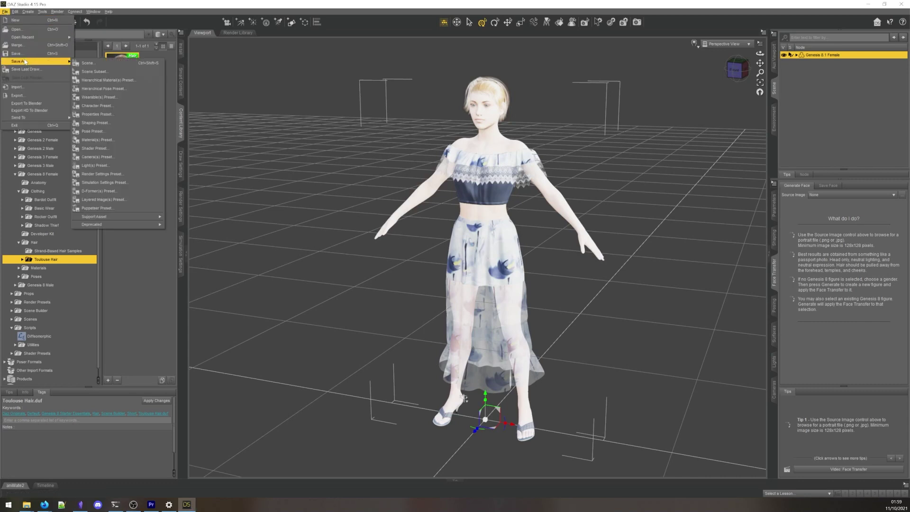
{"action": "left_click", "coordinate": [77, 64]}
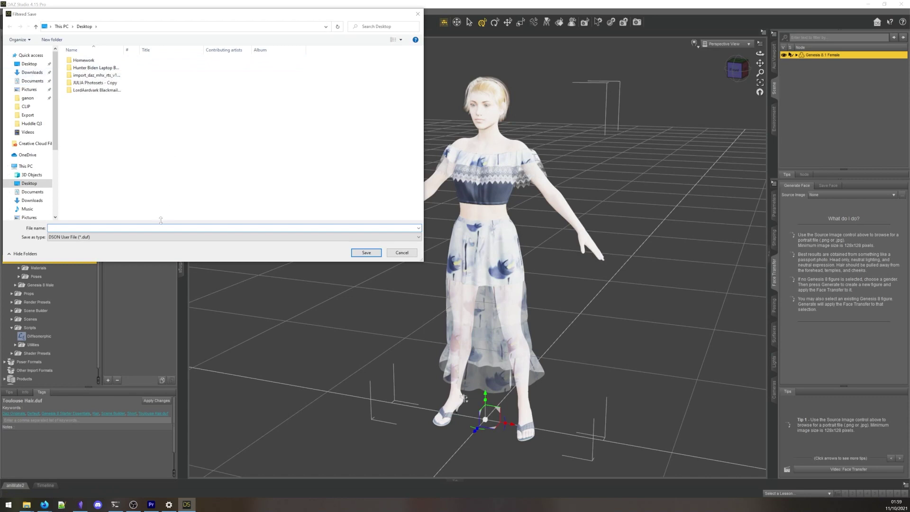
{"action": "type", "text": "julia"}
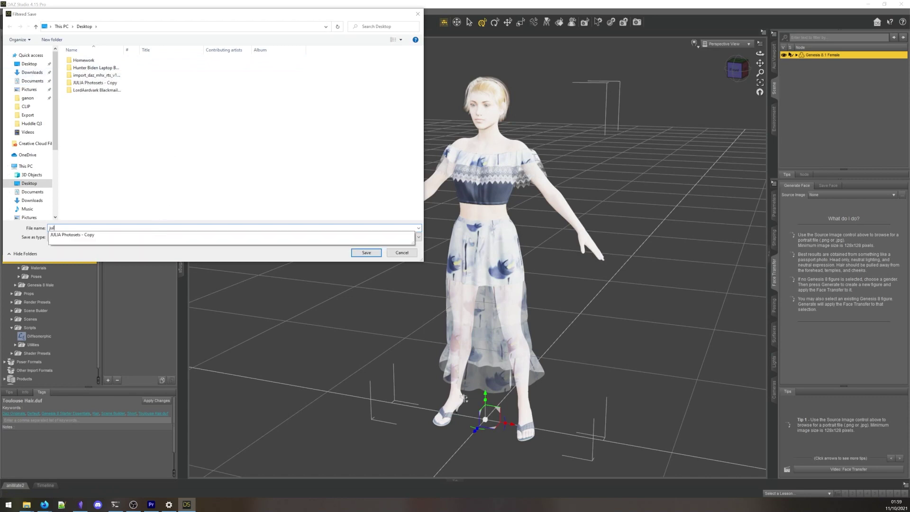
{"action": "type", "text": "uf"}
{"action": "key", "text": "Return"}
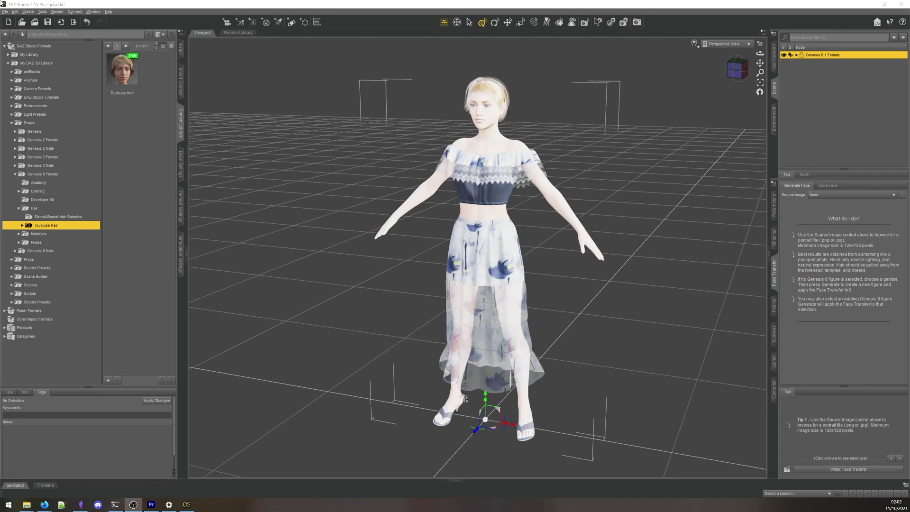
Run Export To Blender and save julia.dbz to the Desktop.
{"action": "left_click", "coordinate": [5, 12]}
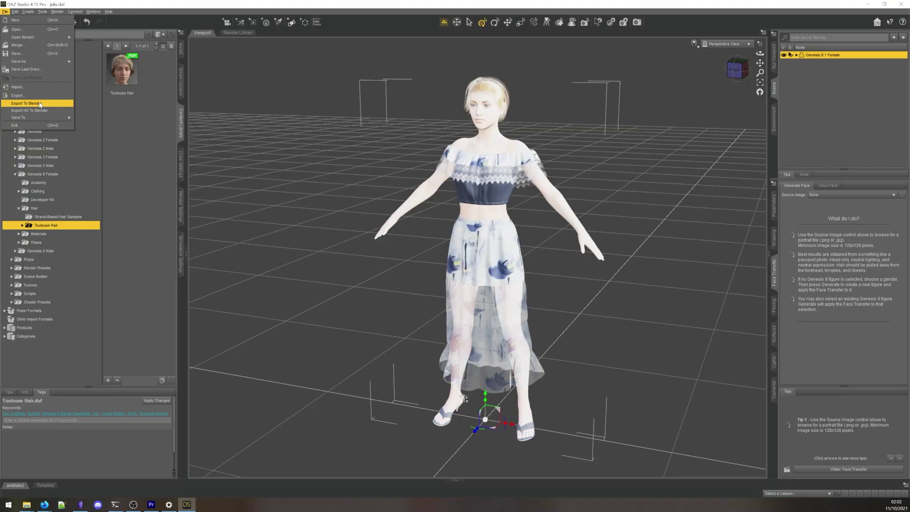
{"action": "left_click", "coordinate": [41, 103]}
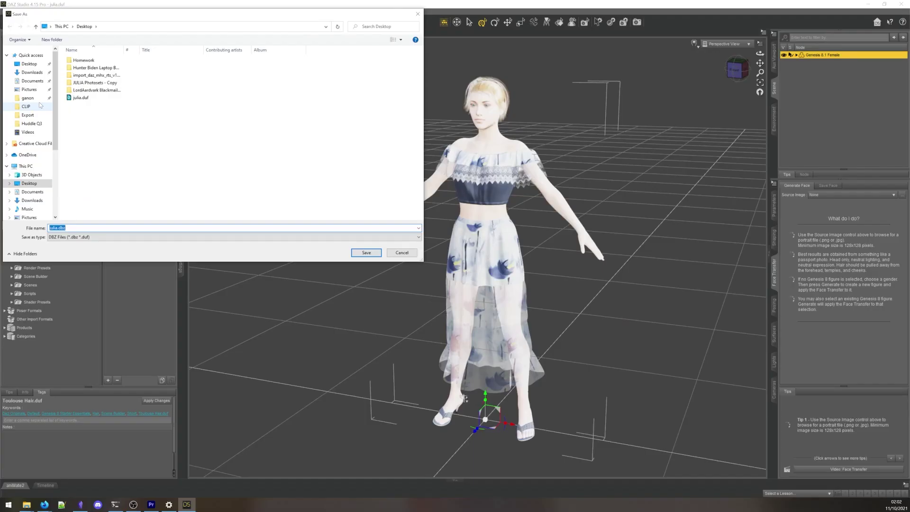
{"action": "left_click", "coordinate": [56, 227]}
{"action": "left_click", "coordinate": [364, 252]}
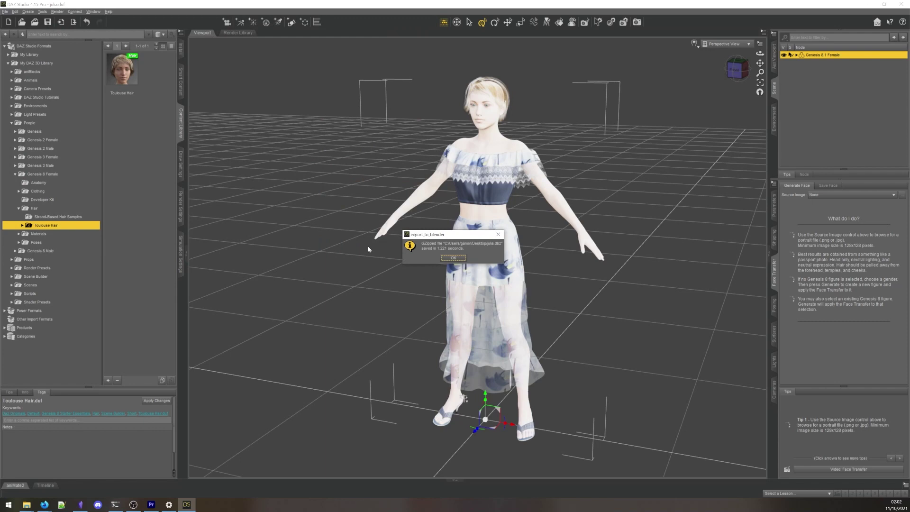
Dismiss the export_to_blender completion message with OK.
{"action": "left_click", "coordinate": [444, 258]}
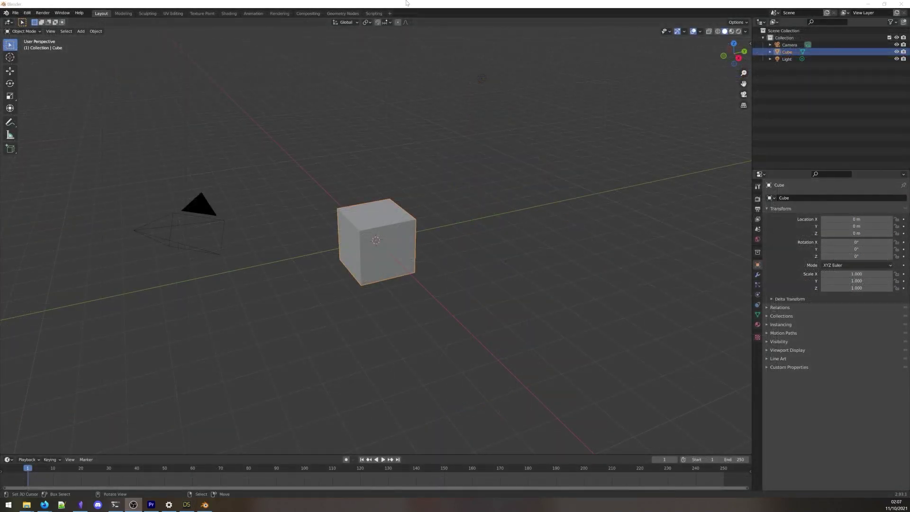
Delete the default camera, cube and light from the scene.
{"action": "key", "text": "a"}
{"action": "key", "text": "x"}
{"action": "left_click", "coordinate": [399, 169]}
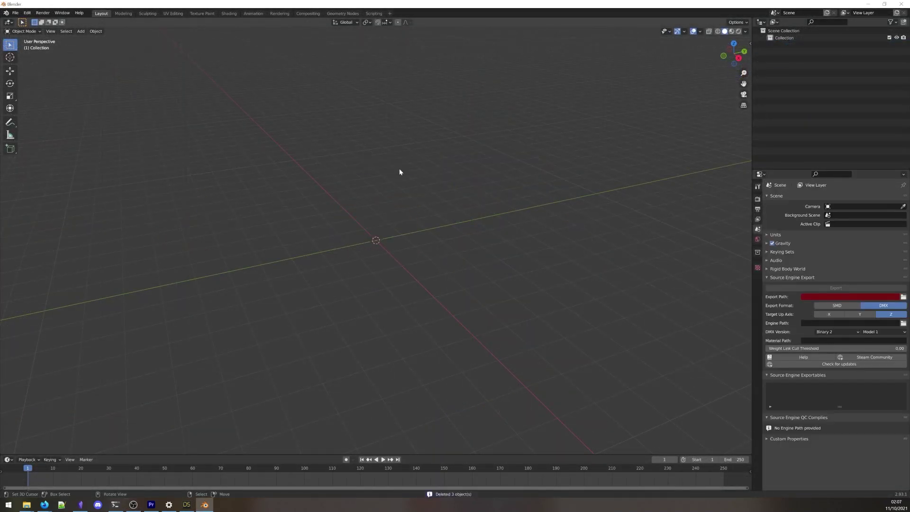
Set up Easy Import DAZ with Face Units, Expressions, Visemes, FACS and Flexions morphs and an MHX rig.
{"action": "key", "text": "n"}
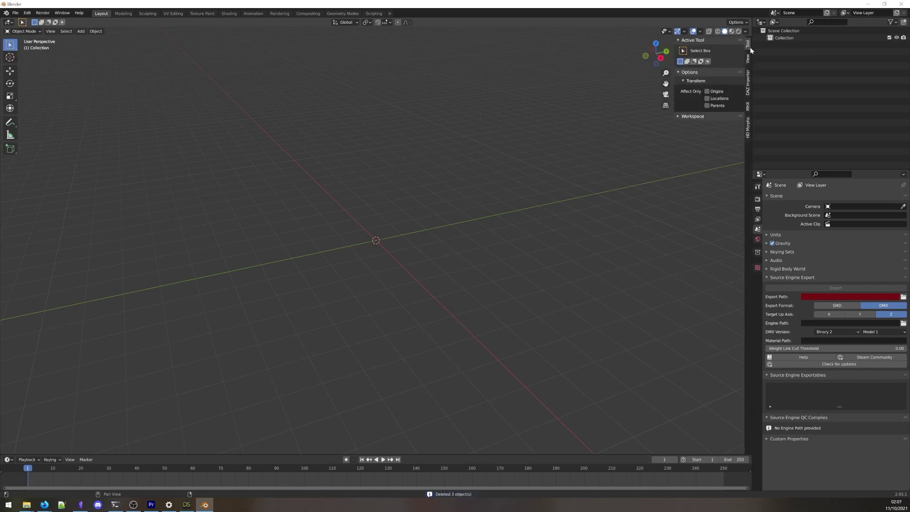
{"action": "left_click", "coordinate": [748, 81]}
{"action": "left_click", "coordinate": [714, 61]}
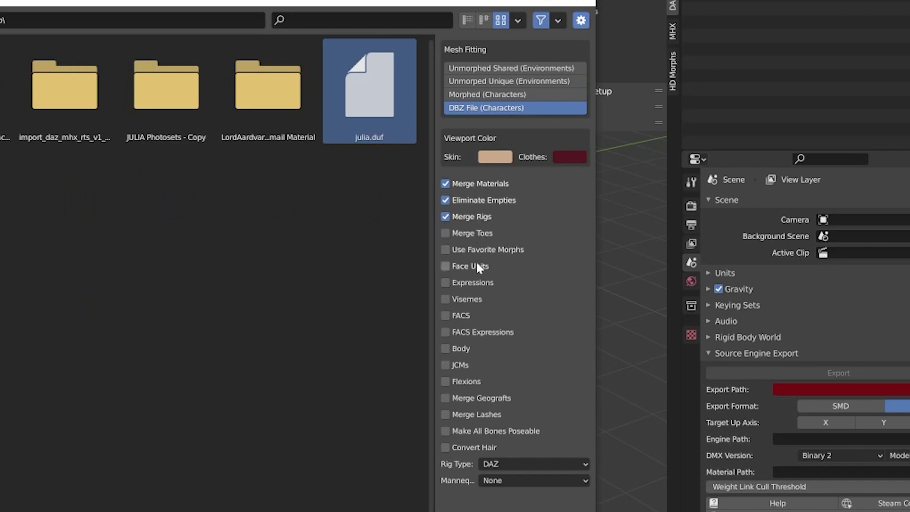
{"action": "left_click_drag", "start_coordinate": [477, 265], "coordinate": [459, 370]}
{"action": "left_click", "coordinate": [457, 379]}
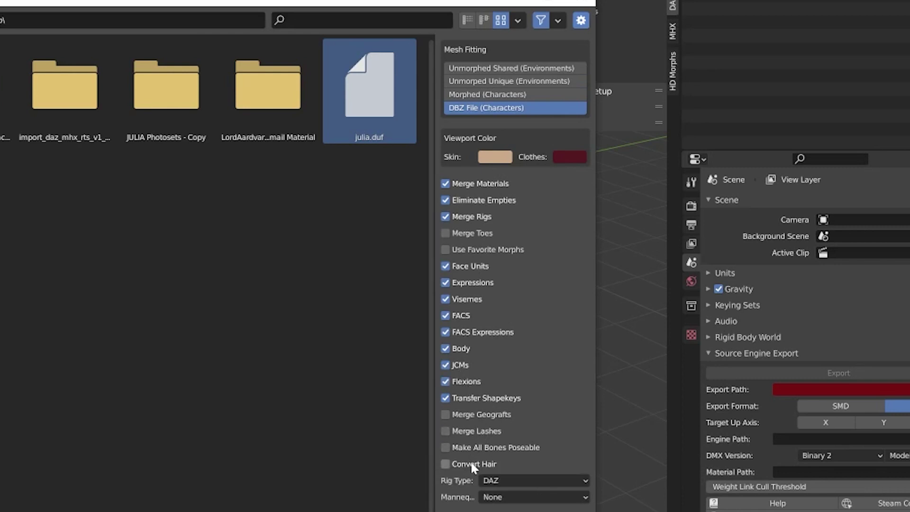
{"action": "left_click", "coordinate": [539, 480]}
{"action": "left_click", "coordinate": [526, 510]}
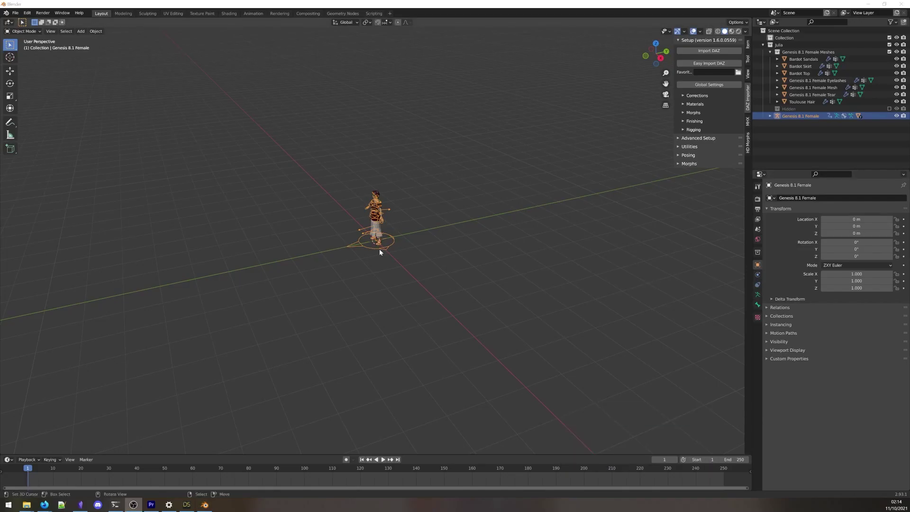
Frame the imported figure in Material Preview and check a mesh's skin binding modifiers.
{"action": "scroll", "coordinate": [379, 249], "scroll_direction": "up", "scroll_amount": 8}
{"action": "mouse_move", "coordinate": [379, 157]}
{"action": "middle_mouse_down"}
{"action": "mouse_move", "coordinate": [416, 148]}
{"action": "mouse_move", "coordinate": [417, 52]}
{"action": "middle_mouse_up"}
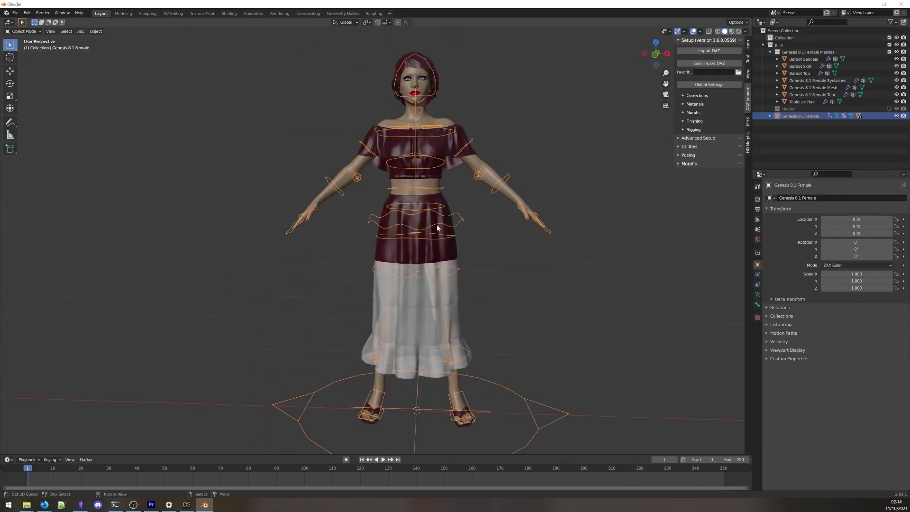
{"action": "left_click", "coordinate": [731, 32]}
{"action": "left_click", "coordinate": [466, 267]}
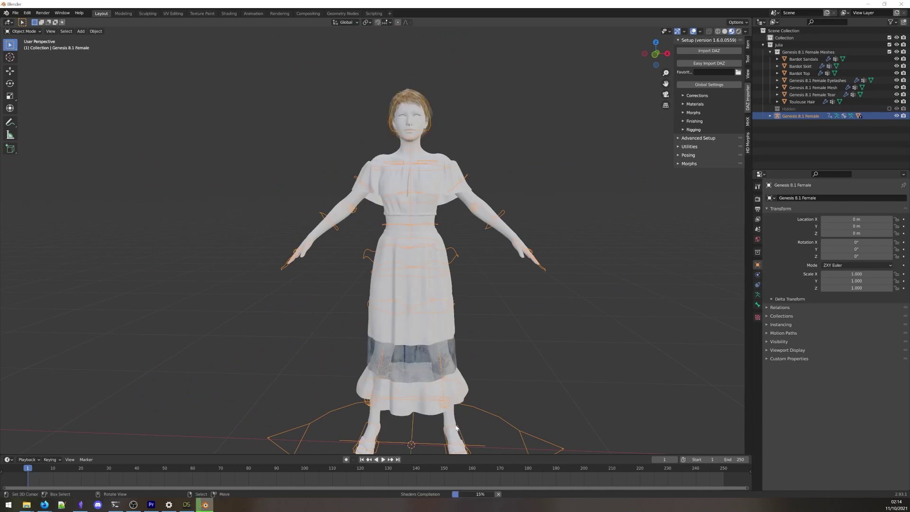
{"action": "left_click", "coordinate": [757, 275]}
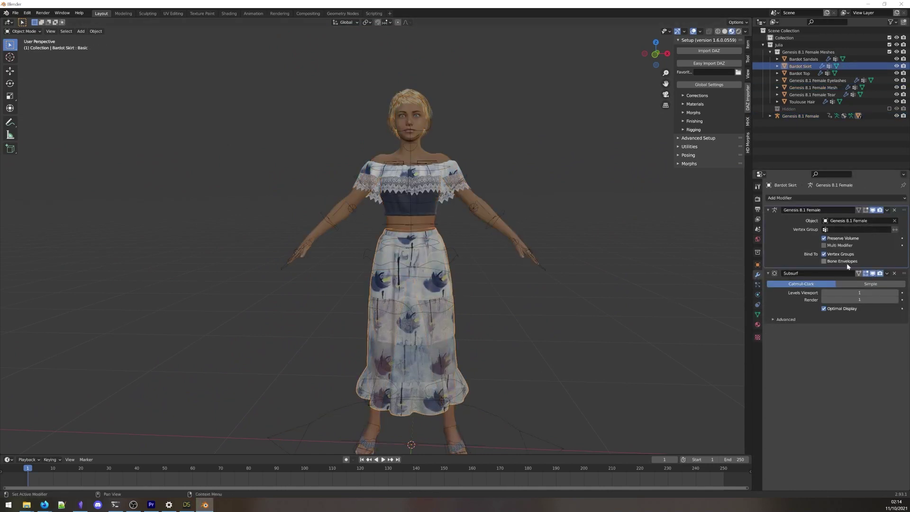
Put the armature in Pose Mode and move the hip bone.
{"action": "left_click", "coordinate": [423, 105]}
{"action": "key", "text": "ctrl+Tab"}
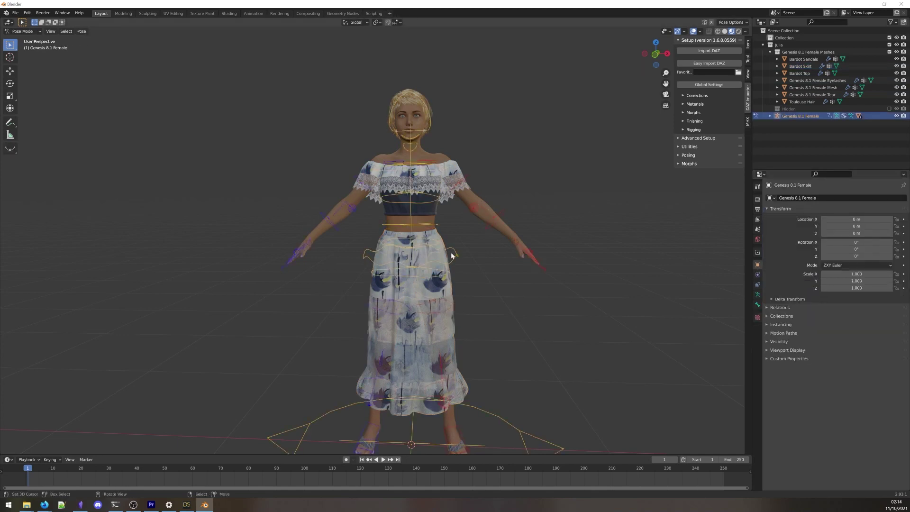
{"action": "left_click", "coordinate": [455, 256]}
{"action": "key", "text": "g"}
{"action": "left_click", "coordinate": [469, 270]}
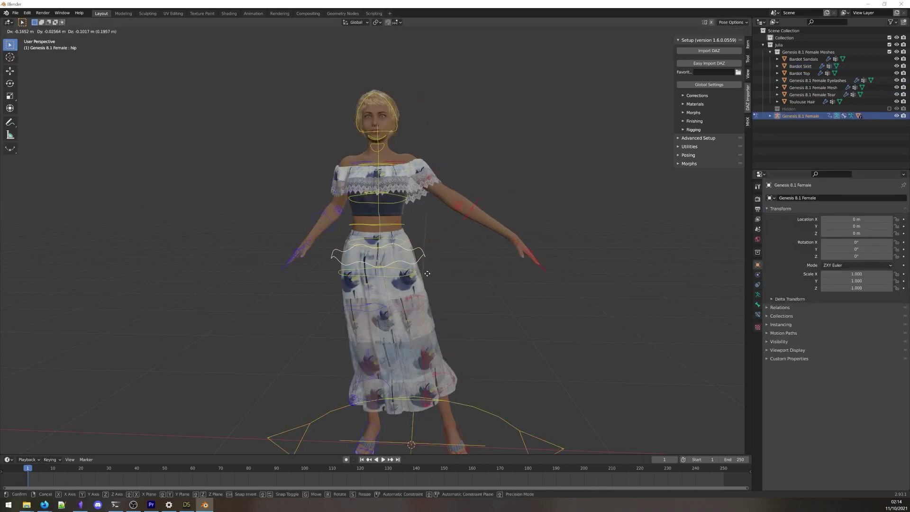
Move and rotate the hand.ik.L control to raise the left hand.
{"action": "scroll", "coordinate": [454, 296], "scroll_direction": "down", "scroll_amount": 3}
{"action": "middle_click_drag", "start_coordinate": [453, 296], "coordinate": [428, 260]}
{"action": "left_click", "coordinate": [431, 223]}
{"action": "key", "text": "g"}
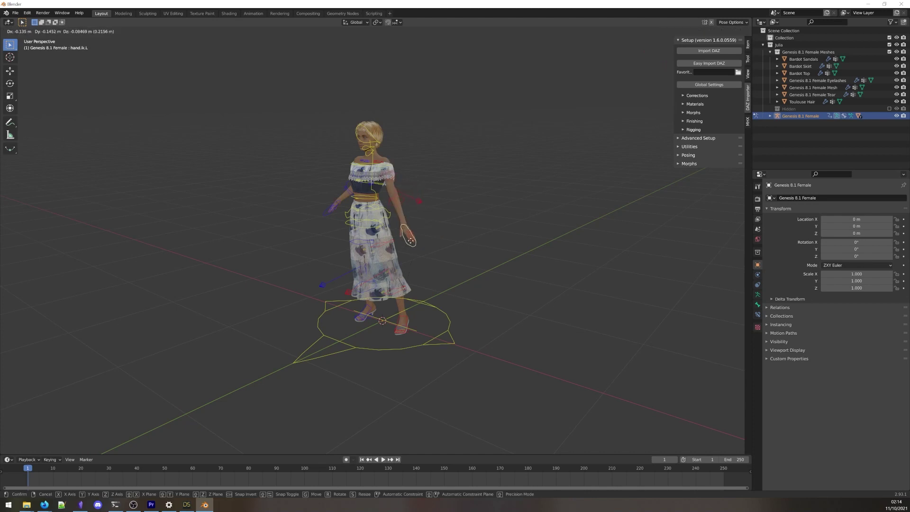
{"action": "left_click", "coordinate": [413, 222]}
{"action": "middle_click_drag", "start_coordinate": [413, 222], "coordinate": [379, 223]}
{"action": "key", "text": "r"}
{"action": "left_click", "coordinate": [300, 282]}
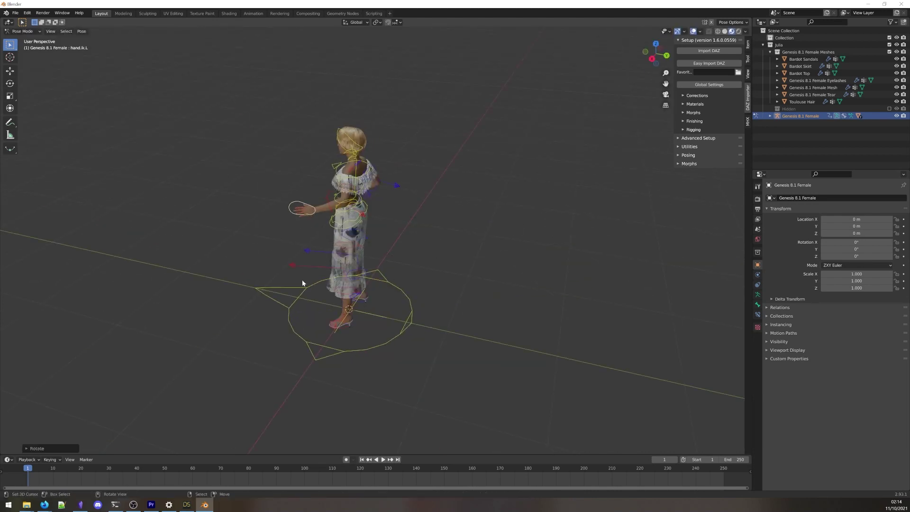
{"action": "middle_click_drag", "start_coordinate": [301, 282], "coordinate": [426, 283]}
{"action": "scroll", "coordinate": [426, 283], "scroll_direction": "up", "scroll_amount": 5}
Tilt the head with the neckhead bone and select the left foot's toe.rev.L control.
{"action": "left_click", "coordinate": [425, 58]}
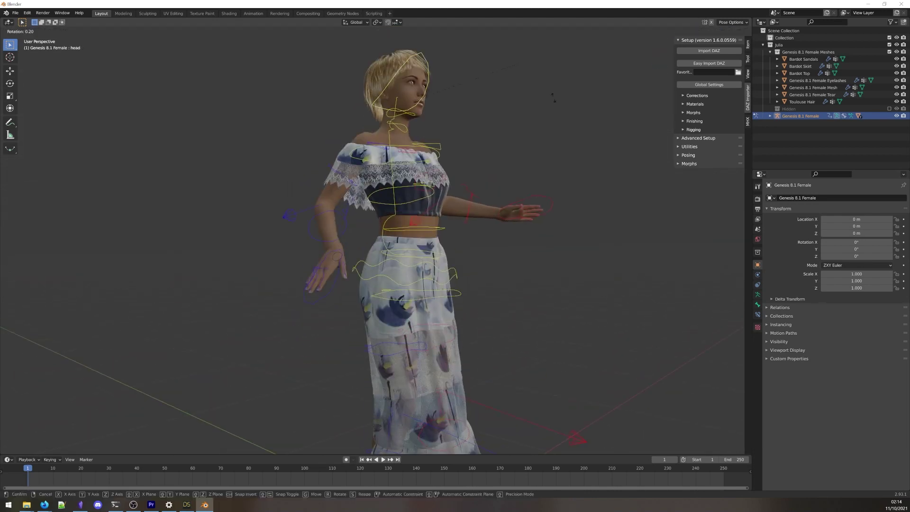
{"action": "key", "text": "r"}
{"action": "left_click", "coordinate": [572, 111]}
{"action": "middle_click_drag", "start_coordinate": [571, 110], "coordinate": [596, 133]}
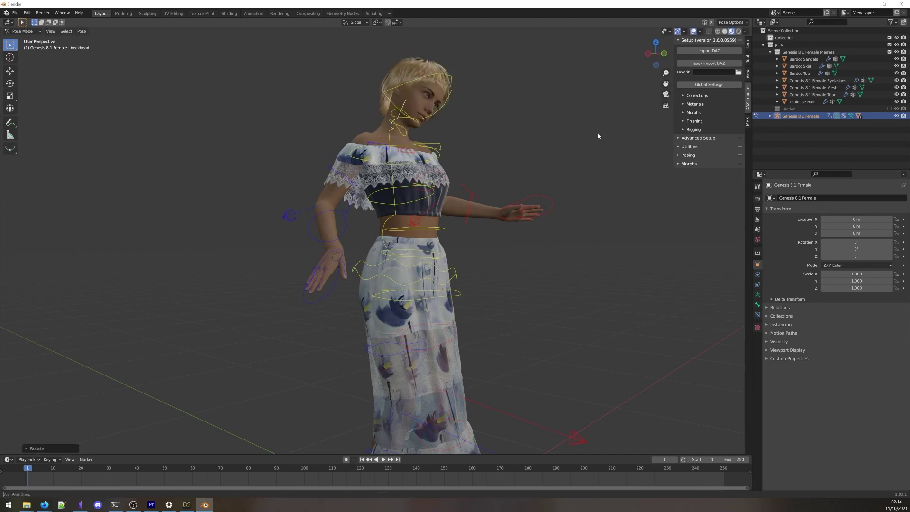
{"action": "scroll", "coordinate": [571, 131], "scroll_direction": "down", "scroll_amount": 3}
{"action": "left_click", "coordinate": [455, 414]}
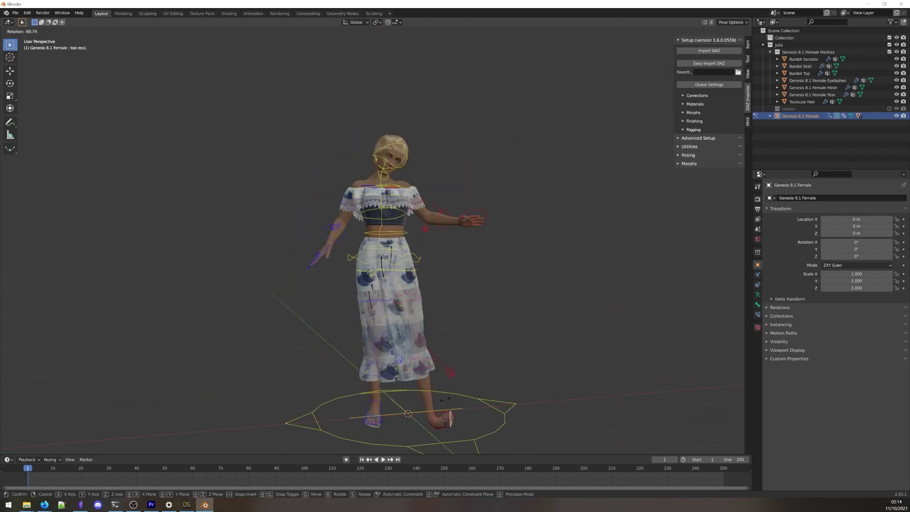
{"action": "key", "text": "ctrl+Tab"}
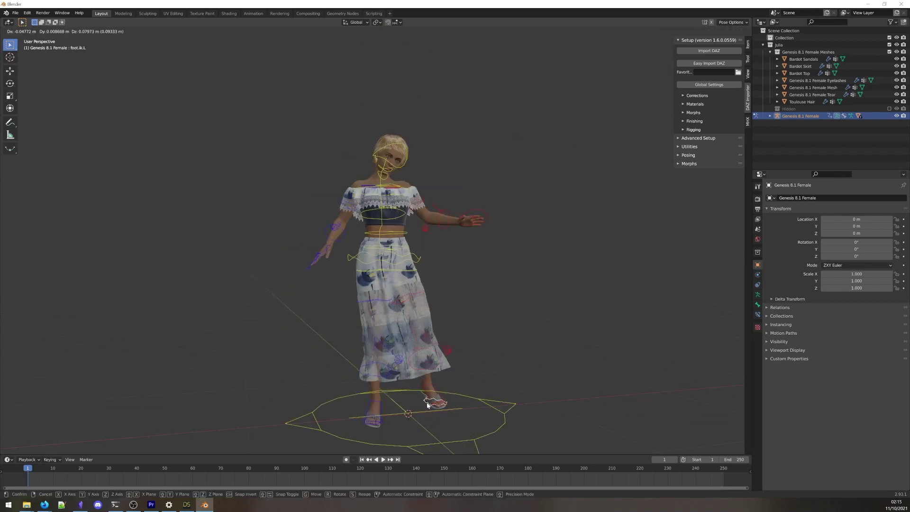